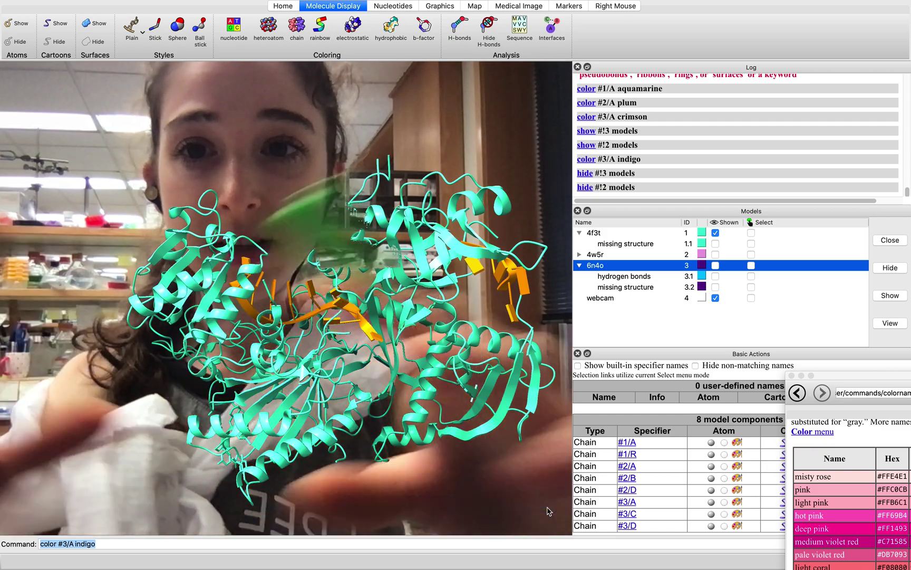
Step: Rotate the 4f3t ribbon slightly and rerun the 'webcam' command to refresh the live background
drag(494, 502, 466, 473)
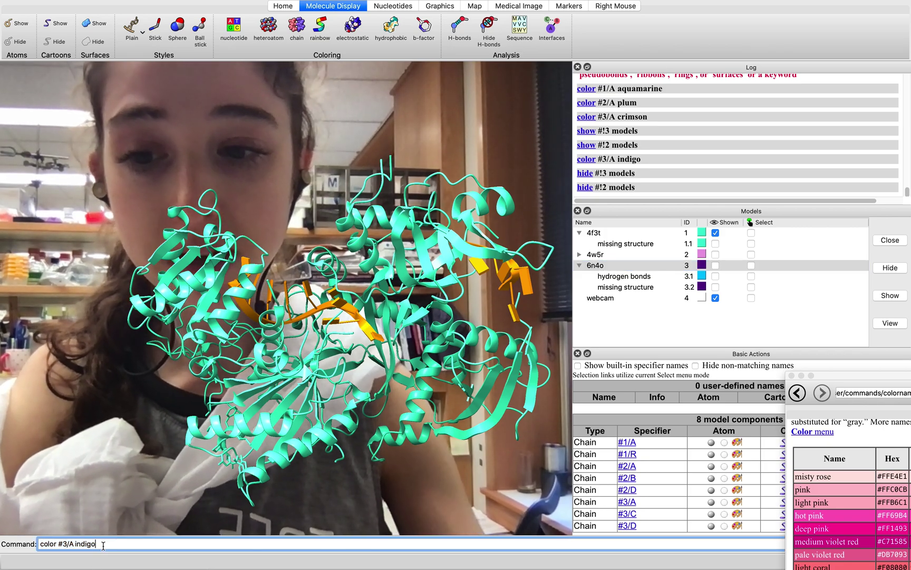
text(w)
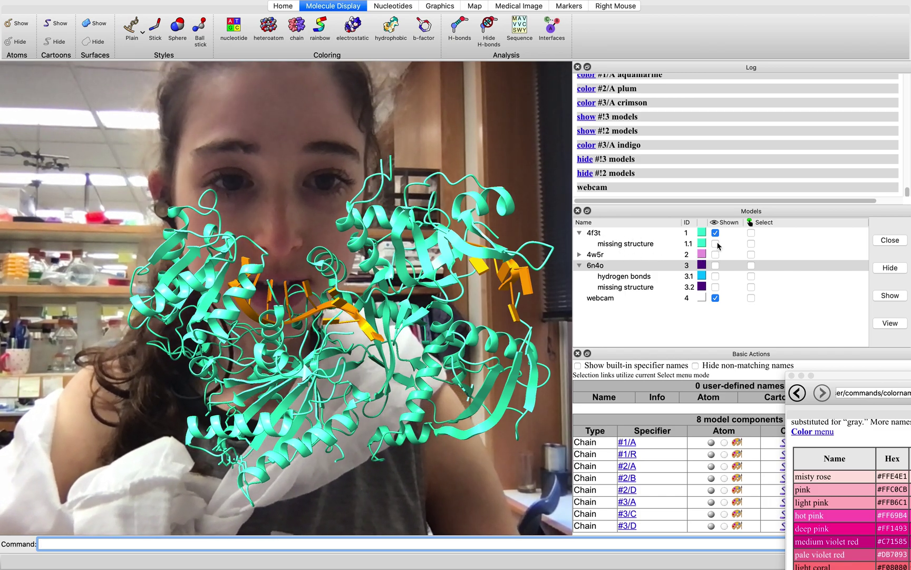
Step: Show 6n4o with the overlaid structures, toggling the webcam background off and on while rotating
click(715, 266)
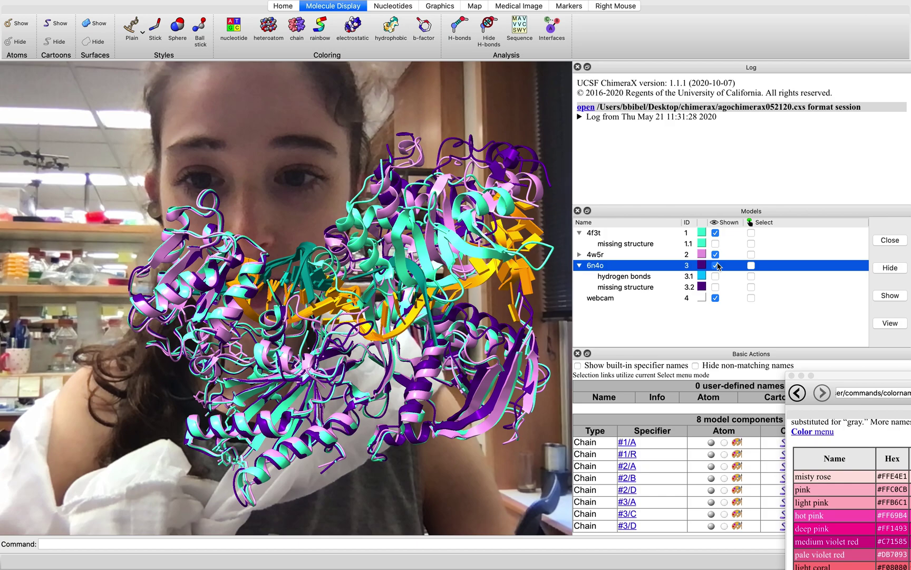
middle_drag(433, 333, 365, 320)
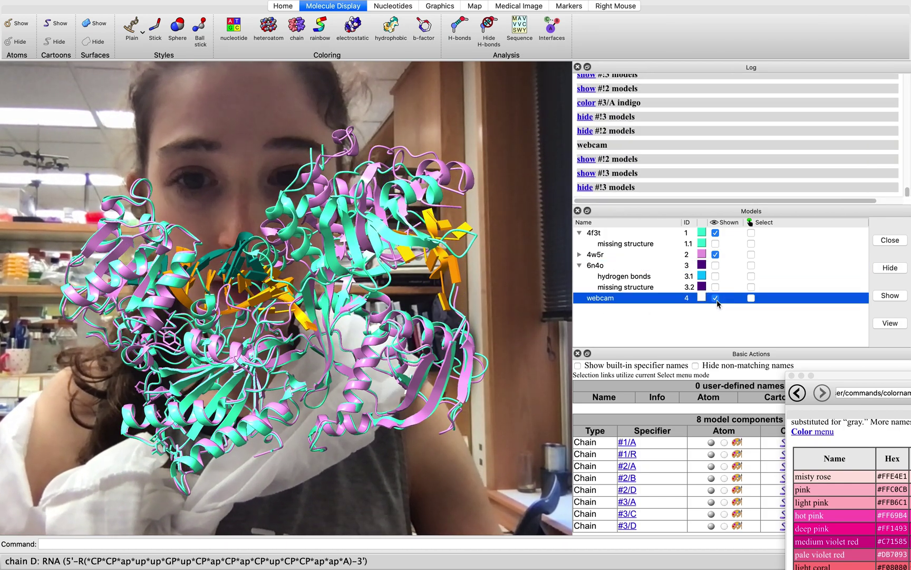
click(716, 298)
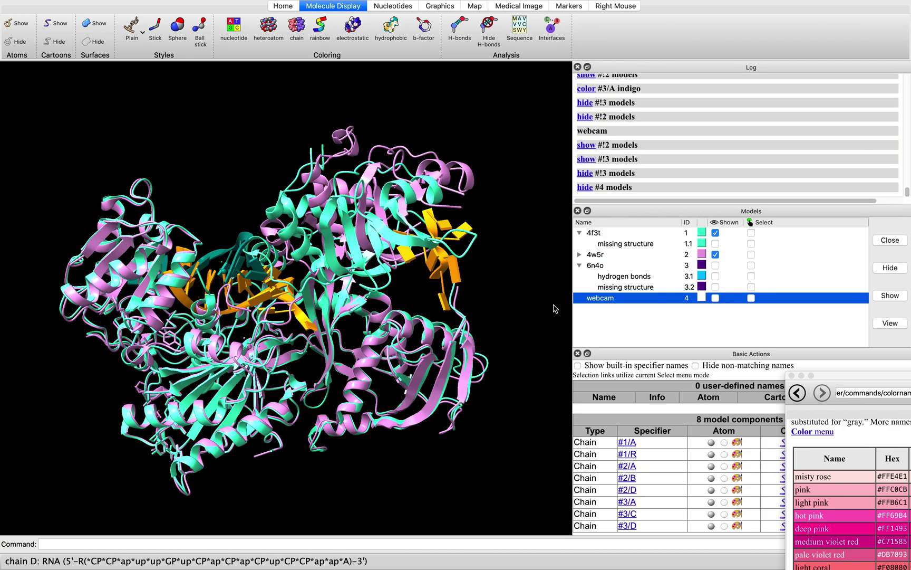
click(716, 298)
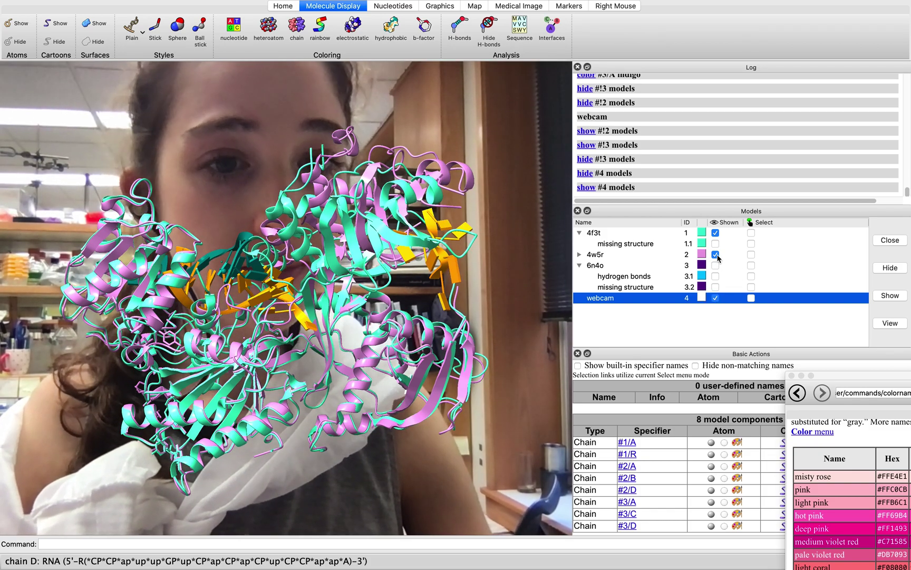
drag(406, 340, 312, 373)
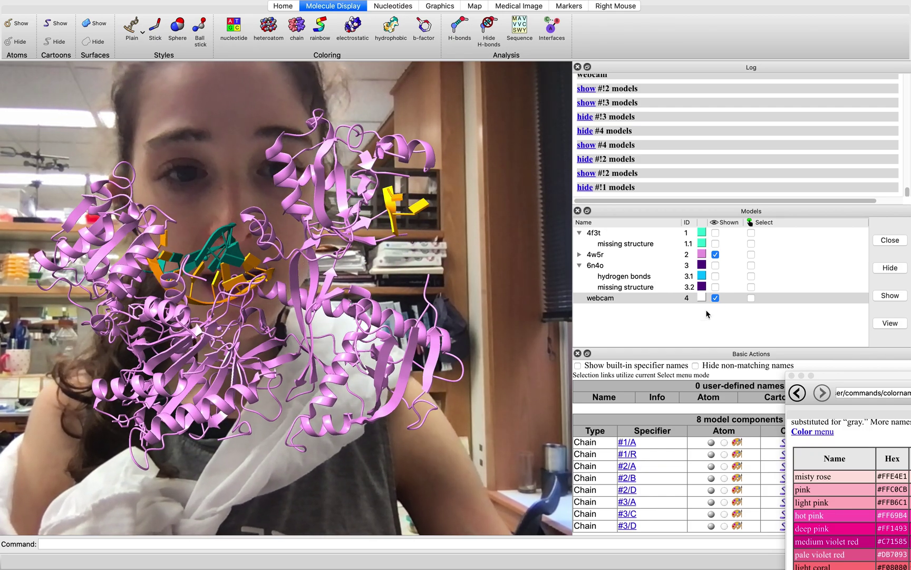
Step: Hide 6n4o, view 4f3t alone on black then over the webcam, and raise the colour-name help
click(715, 265)
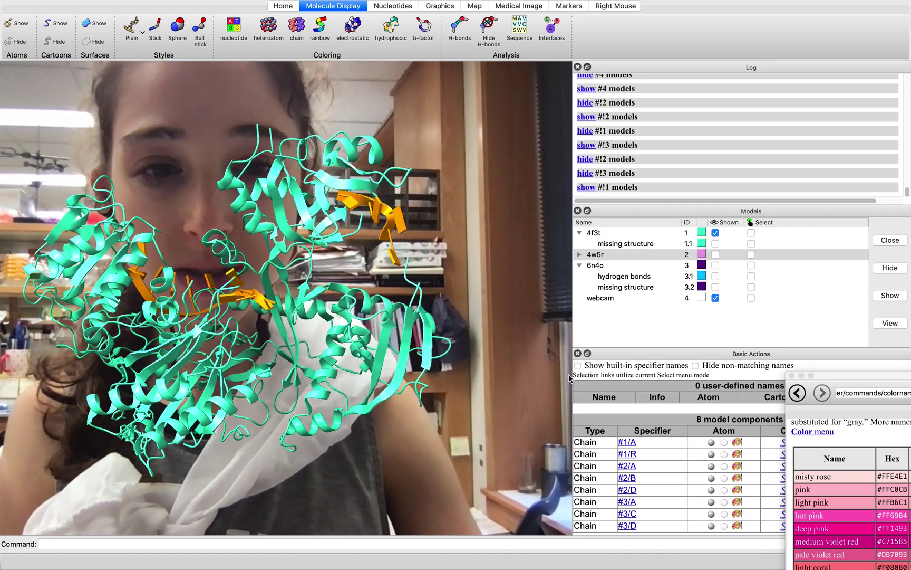
click(716, 299)
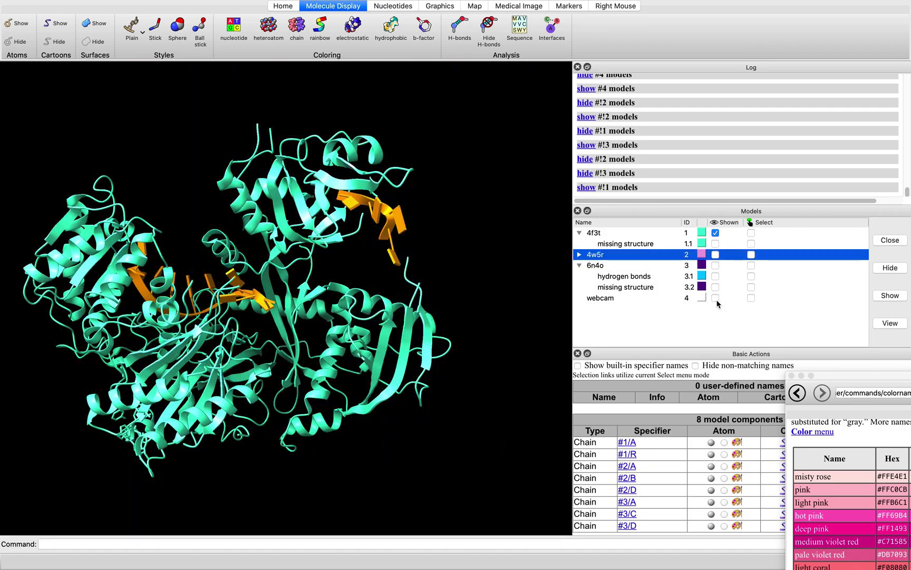
drag(217, 413, 252, 416)
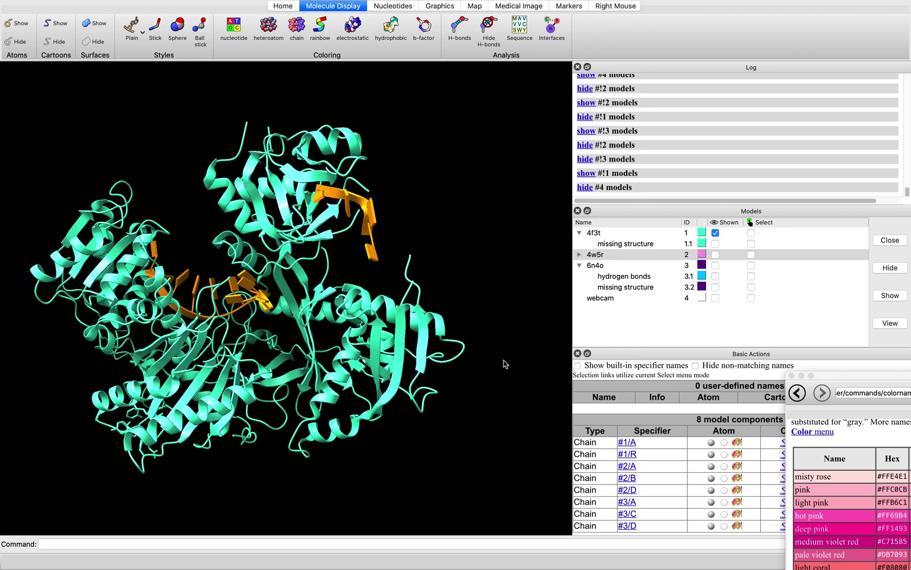
click(715, 298)
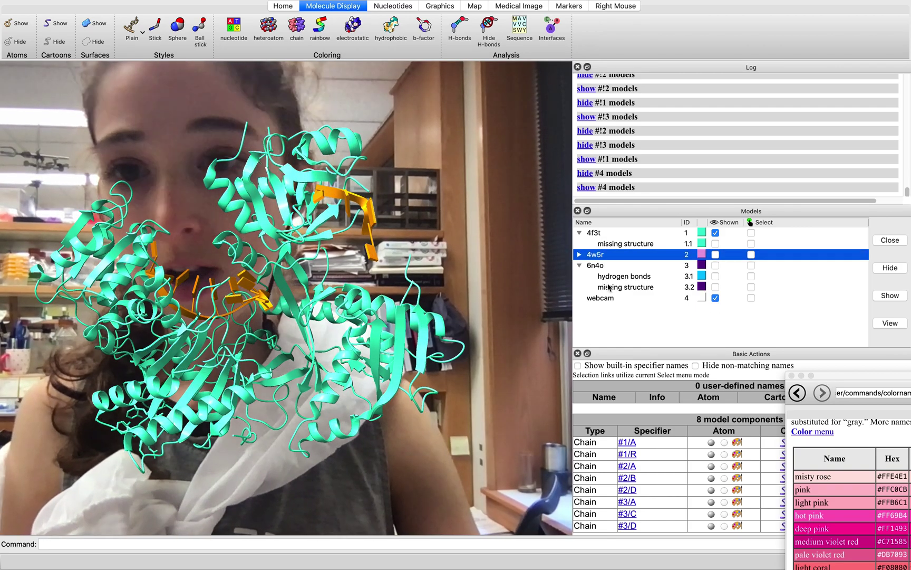
drag(374, 275, 379, 291)
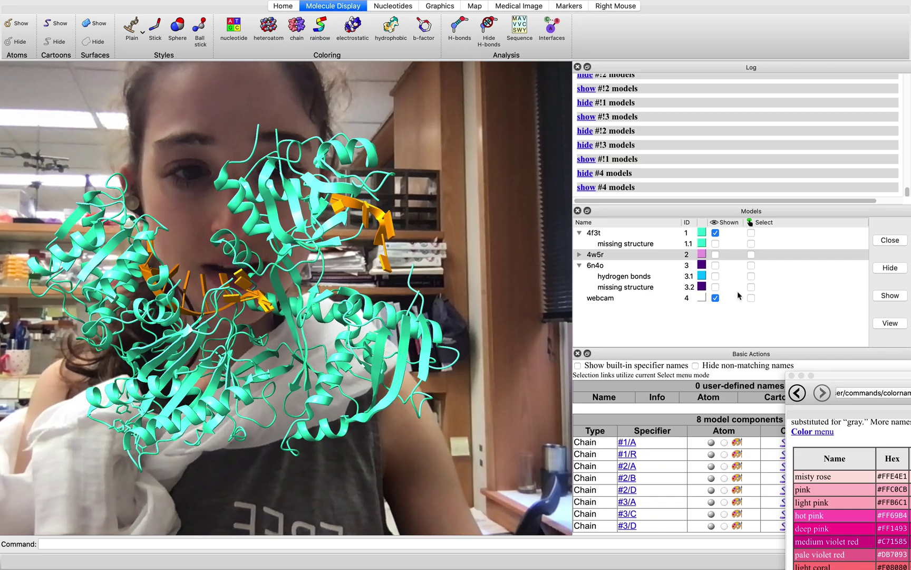
drag(844, 380, 317, 153)
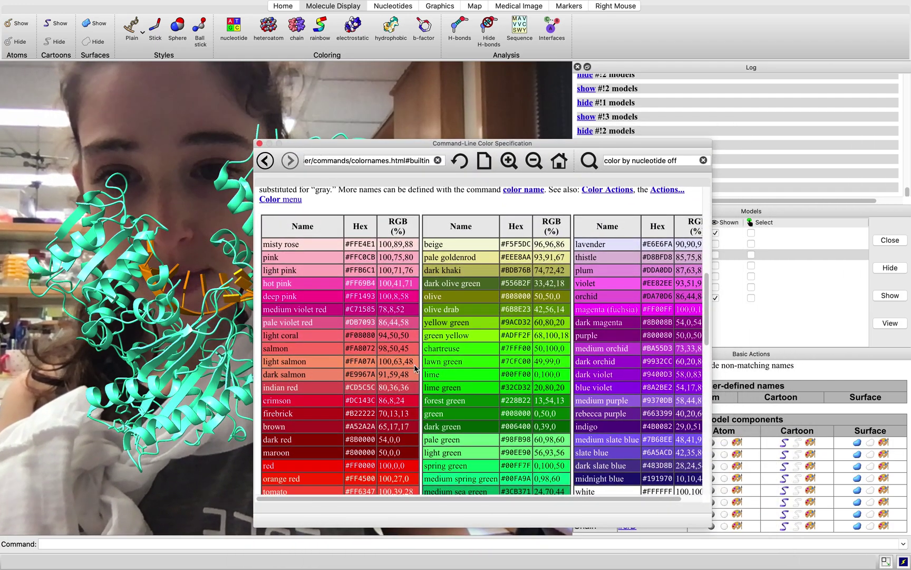
Step: Move the colour help aside and select chain A of the 4f3t model
scroll(415, 368, down, 3)
scroll(415, 368, up, 5)
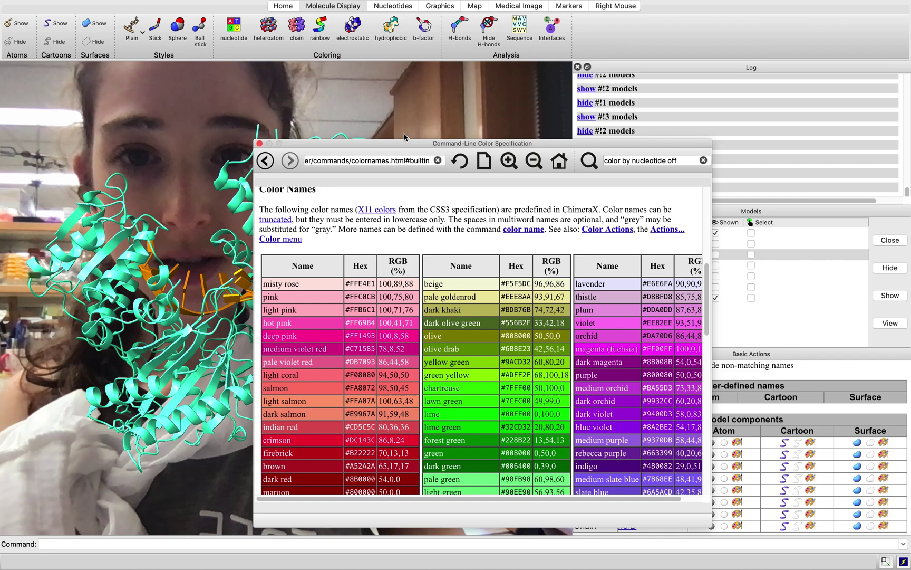
drag(405, 140, 496, 523)
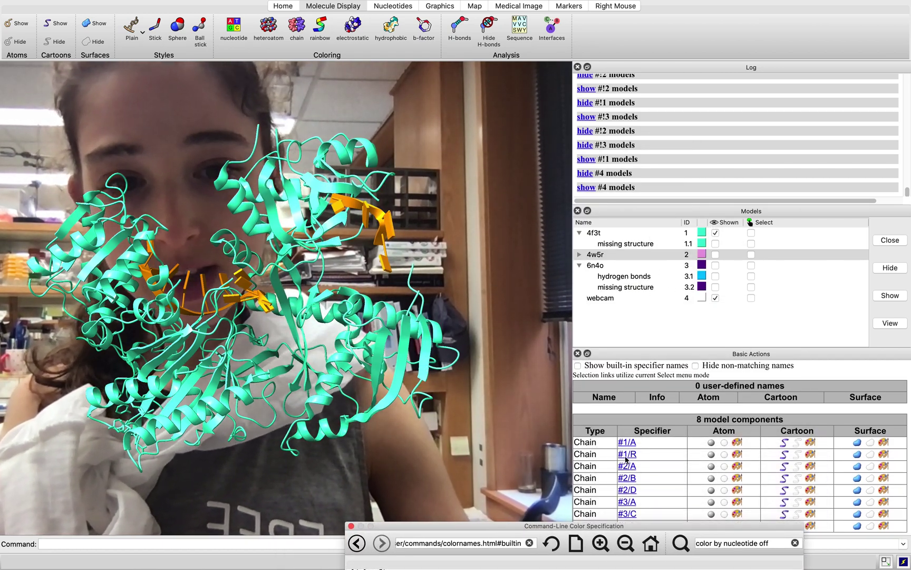
click(629, 234)
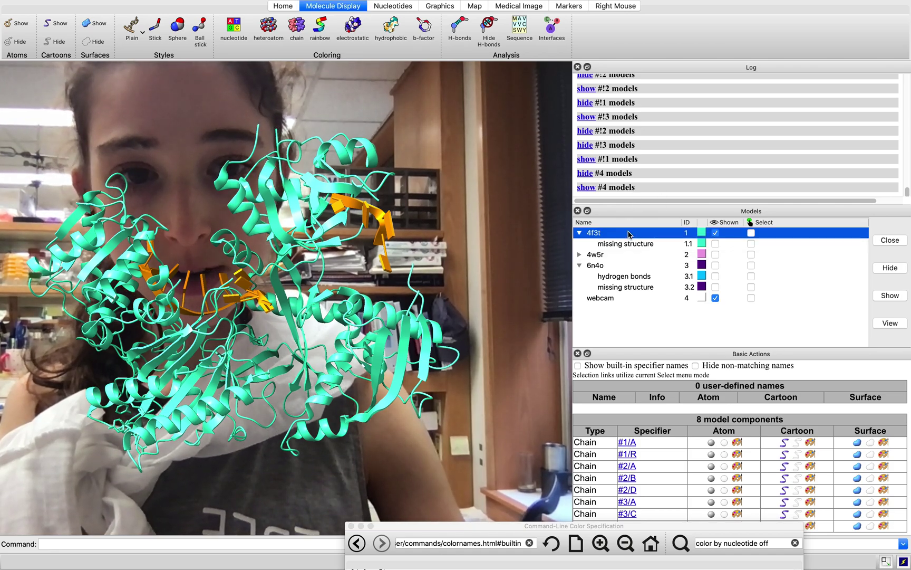
click(629, 443)
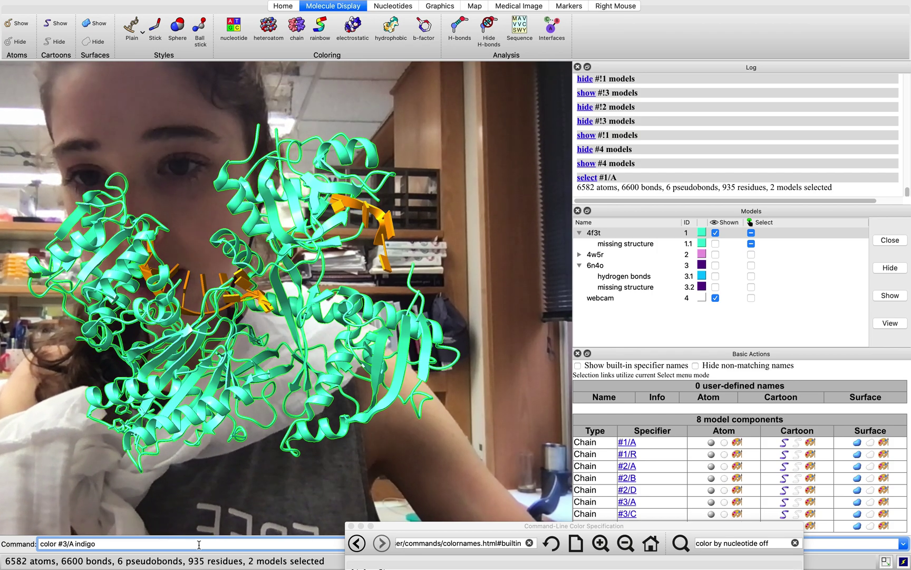
Step: Edit the command line to 'color #1/A' and bring the colour-name table back into view
key(BackSpace)
key(BackSpace)
key(BackSpace)
key(BackSpace)
key(BackSpace)
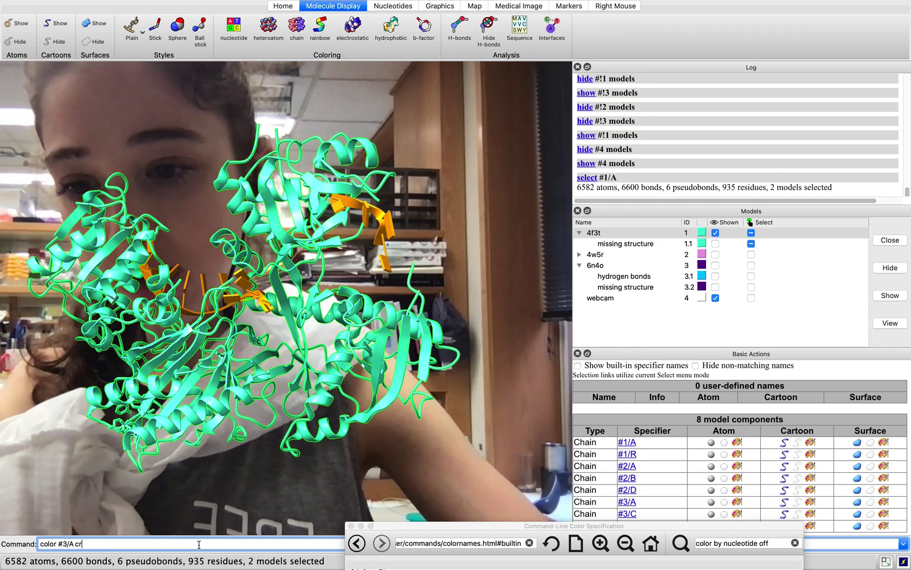
key(BackSpace)
text(1)
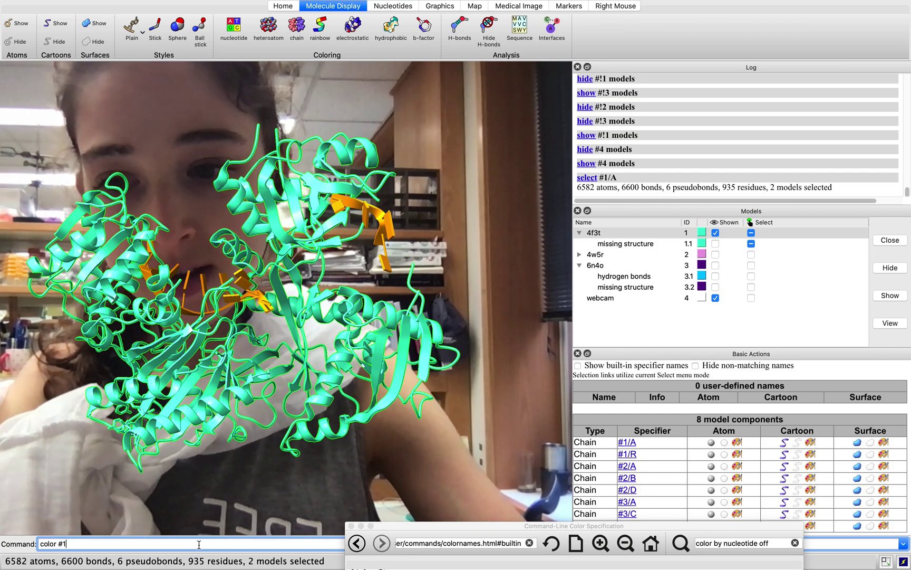
text(/A)
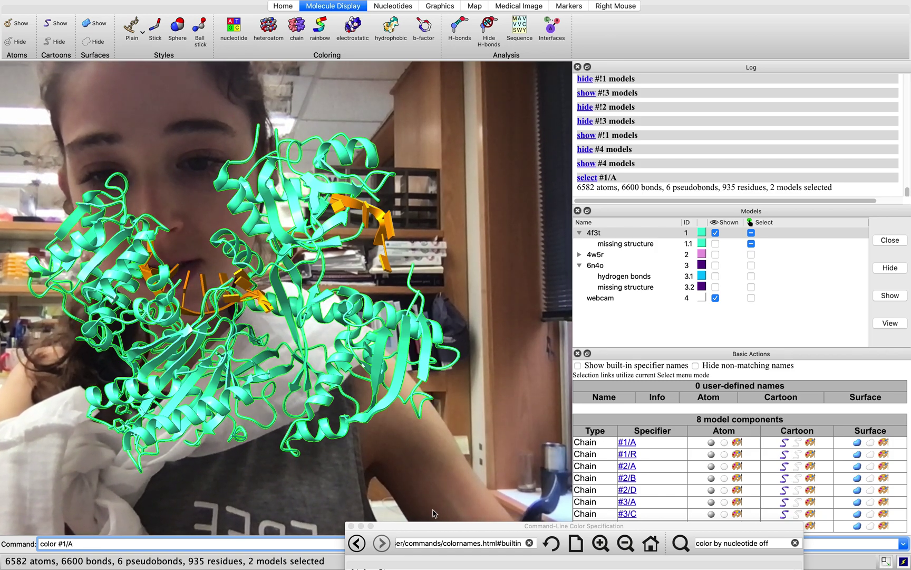
drag(435, 529, 521, 490)
Step: Browse the toolbar tabs (Nucleotides, Graphics, Markers, etc.), ending on Molecule Display
click(386, 9)
click(440, 6)
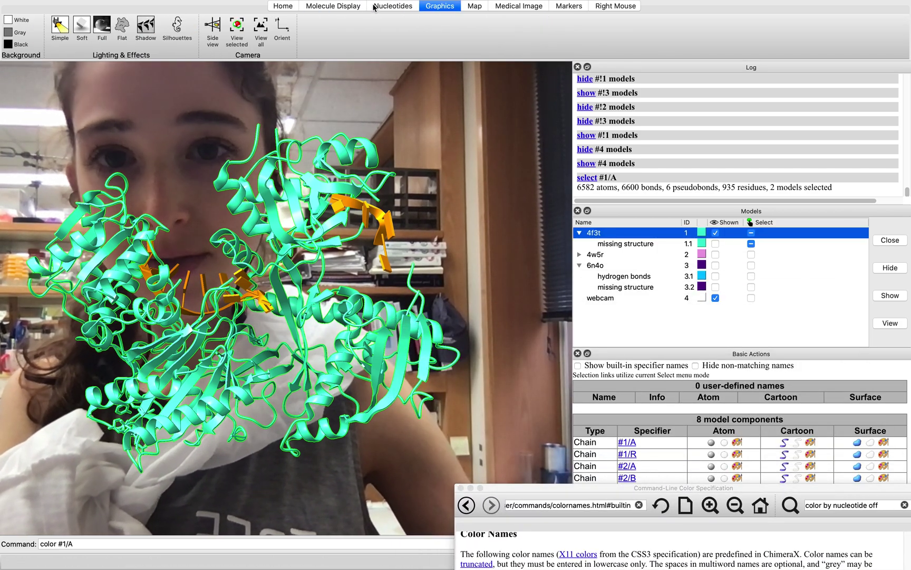
click(338, 7)
click(397, 8)
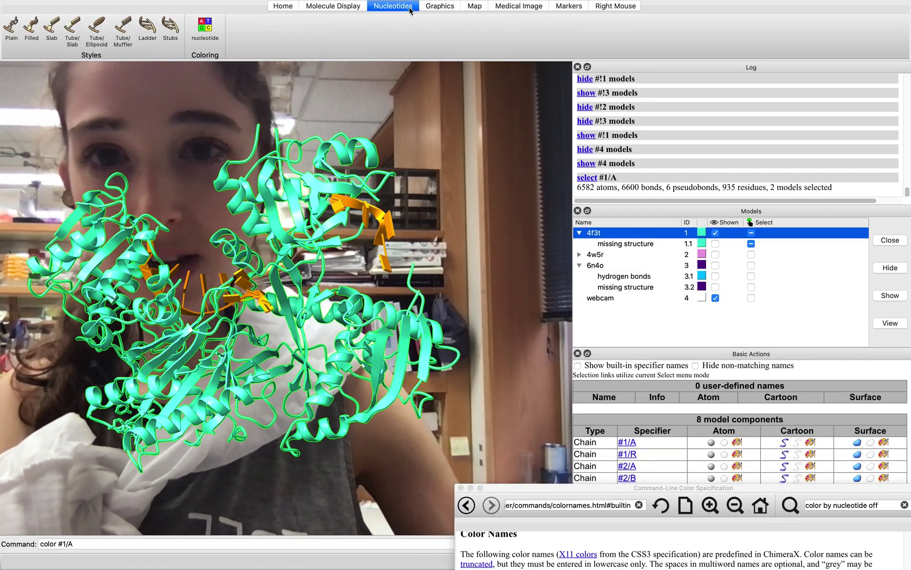
click(444, 8)
click(482, 7)
click(522, 6)
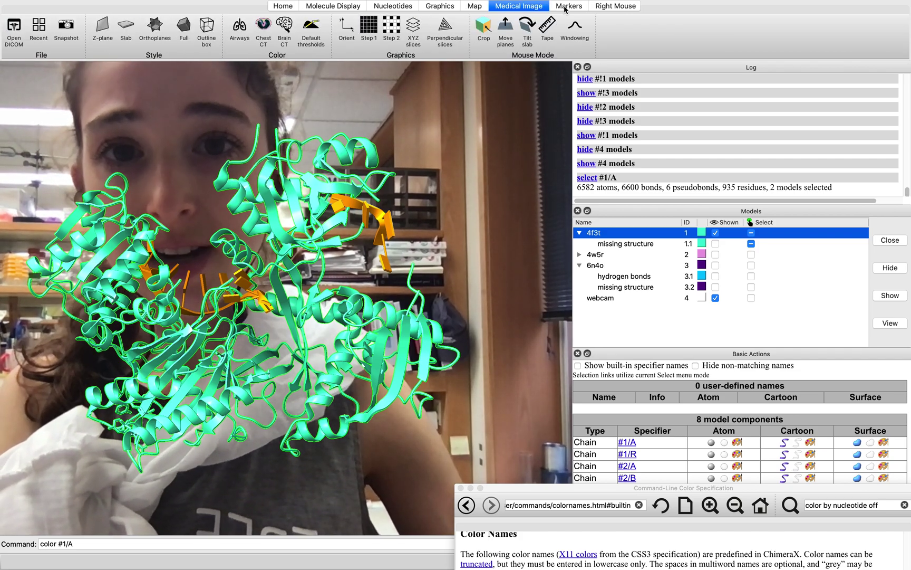
click(568, 8)
click(615, 6)
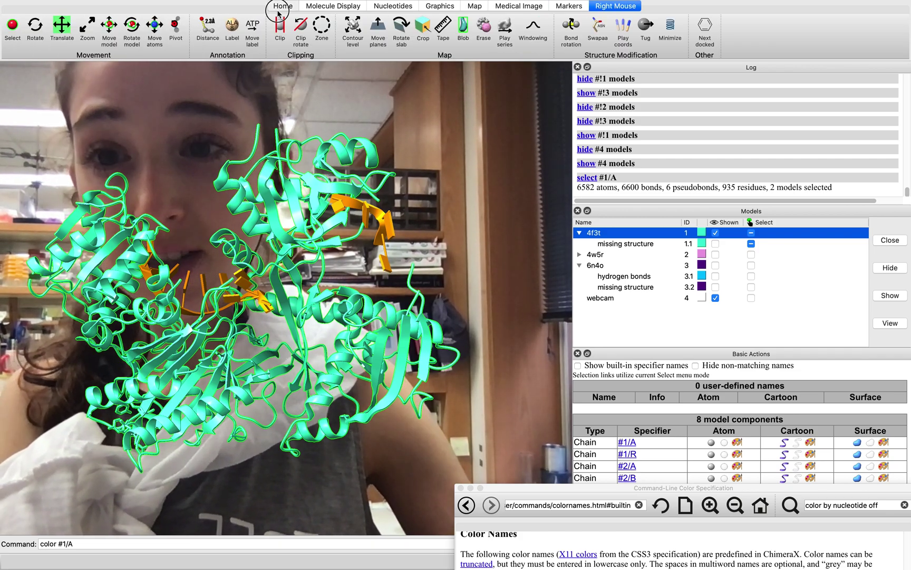
click(283, 6)
click(334, 7)
click(414, 144)
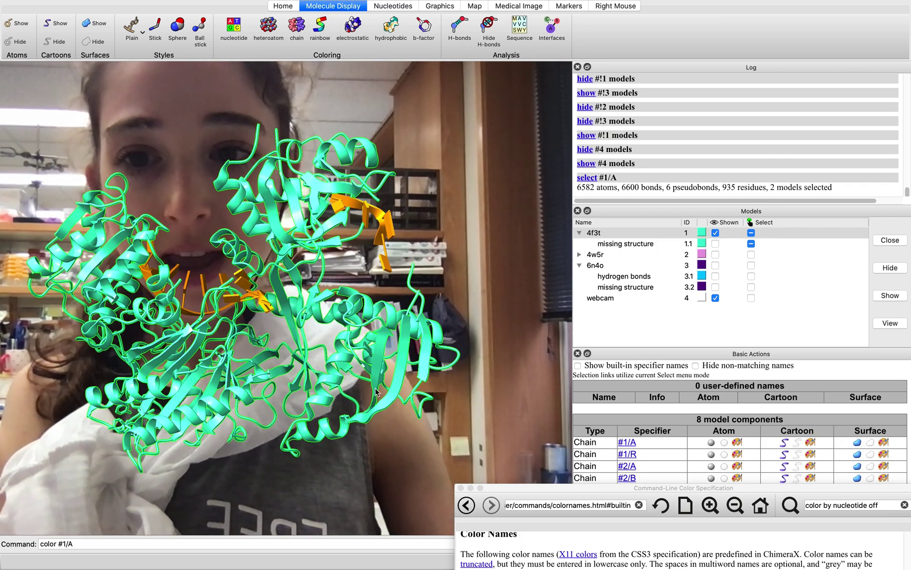
Step: Rotate the Argonaute structure, run 'sel clear', and move the colour names reference up
mouse_move(378, 381)
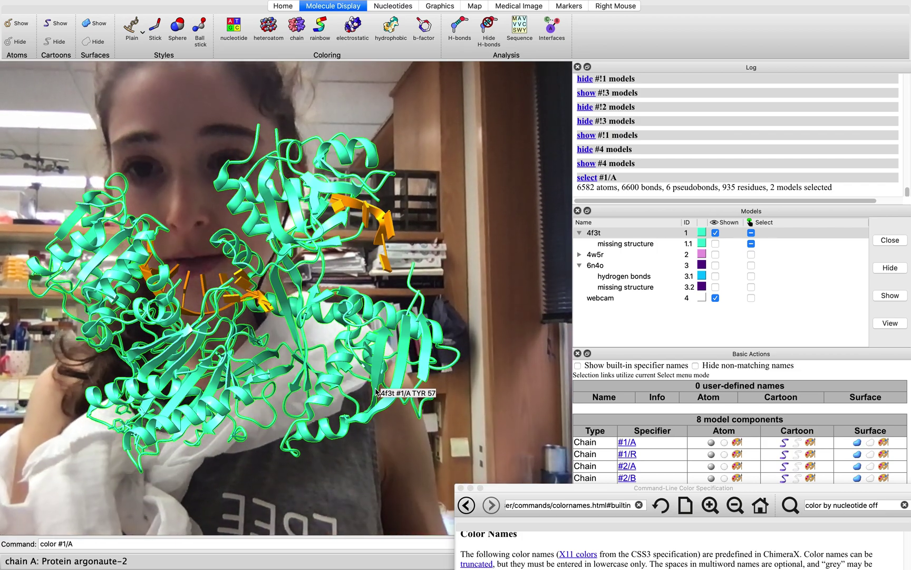
drag(261, 215, 185, 239)
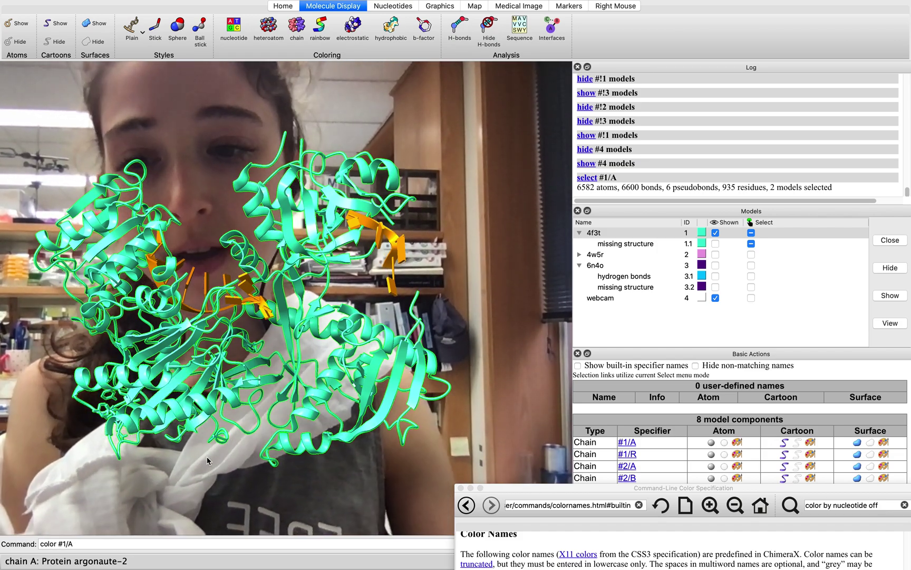
click(29, 531)
text(sel clear)
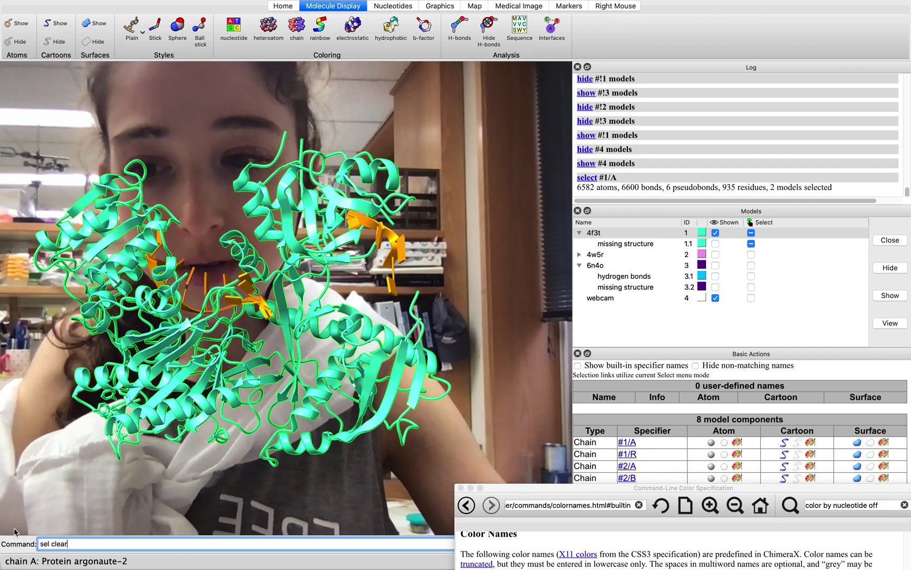
key(Return)
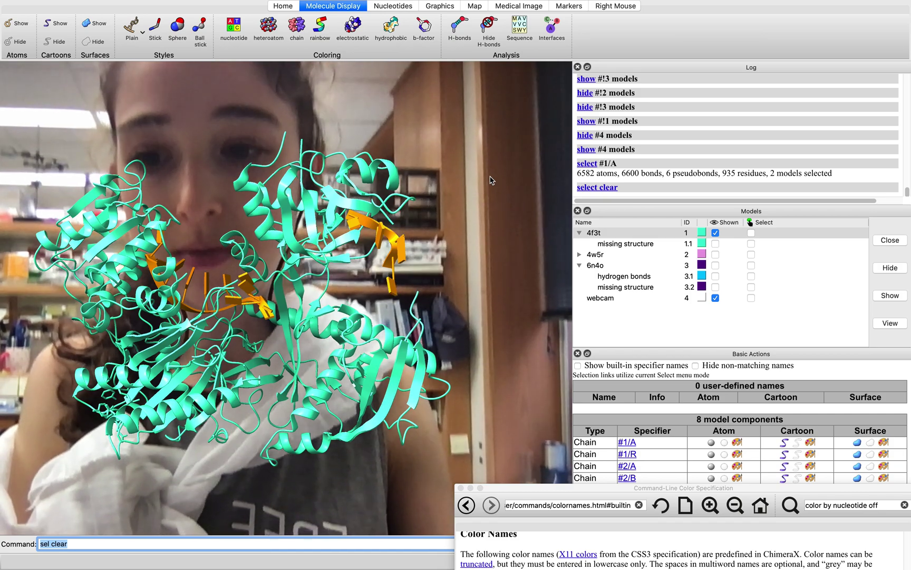
drag(474, 488, 232, 66)
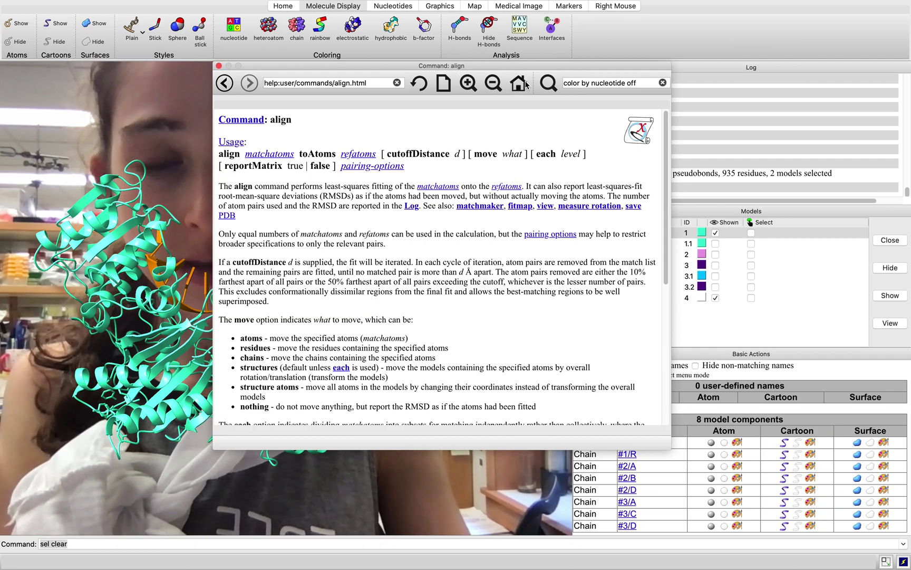
Step: Reposition the align help window and browse the Edit, Select, Actions, Presets and Help menus
scroll(419, 125, up, 2)
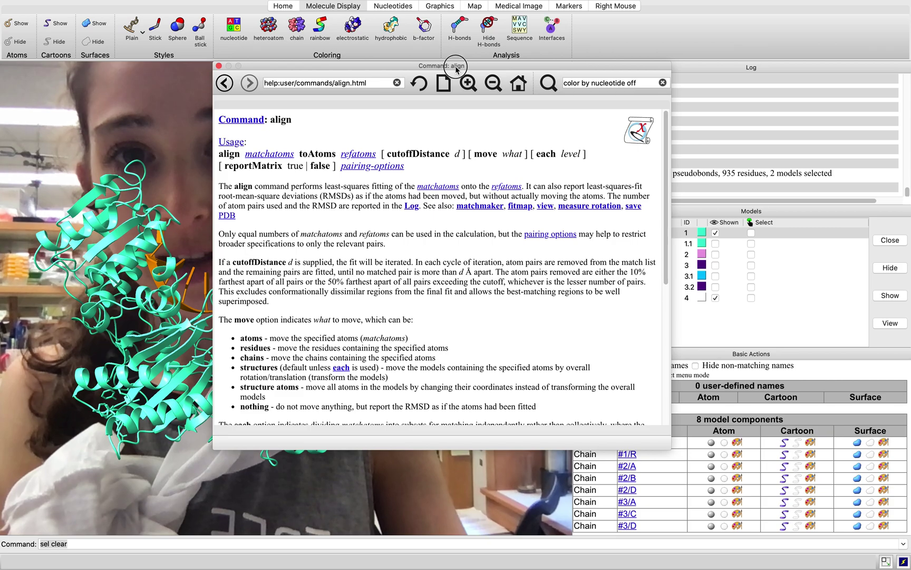
drag(456, 69, 478, 175)
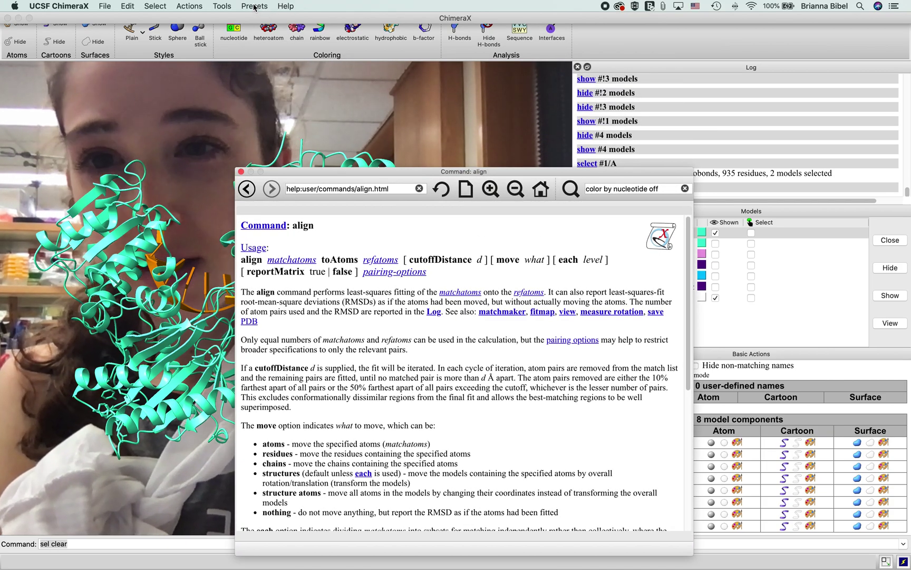
click(253, 6)
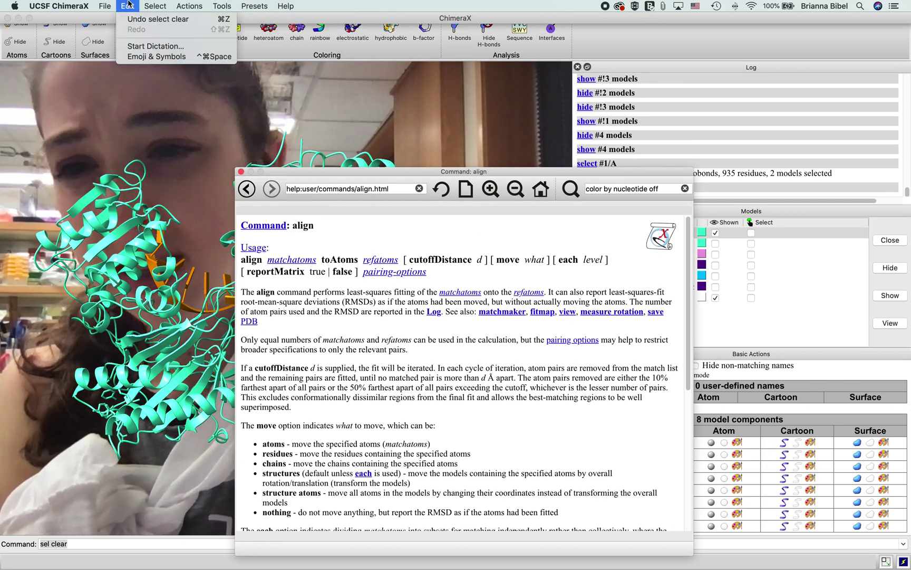
mouse_move(110, 4)
mouse_move(156, 8)
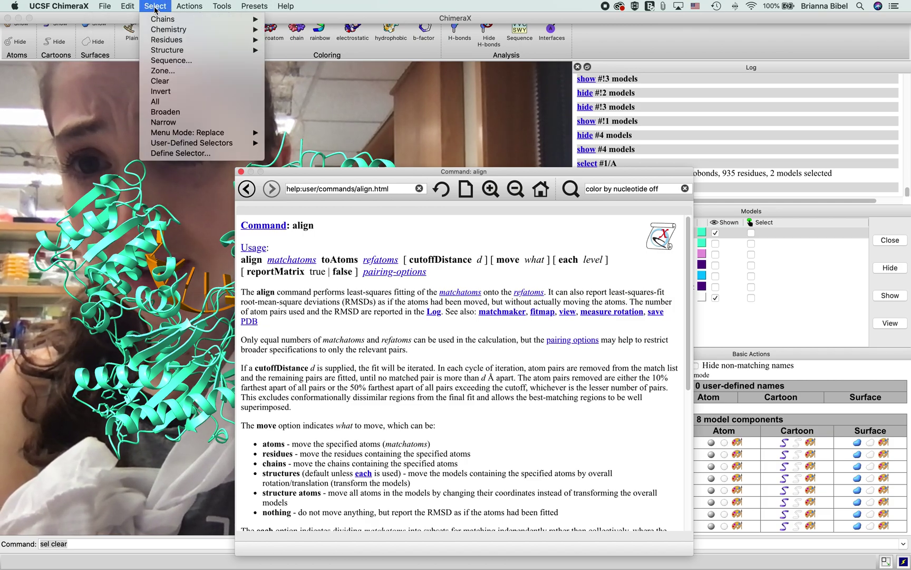
mouse_move(191, 7)
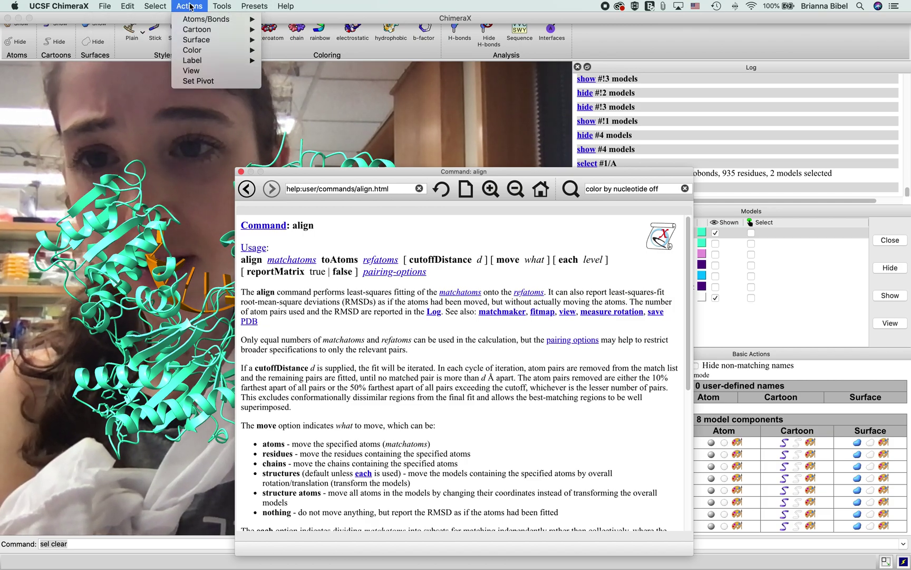
mouse_move(261, 4)
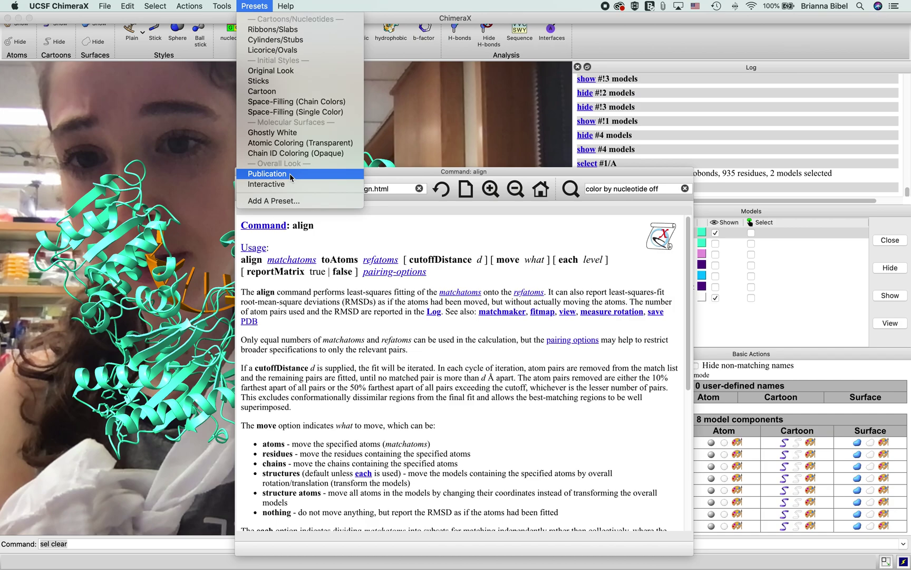
mouse_move(288, 8)
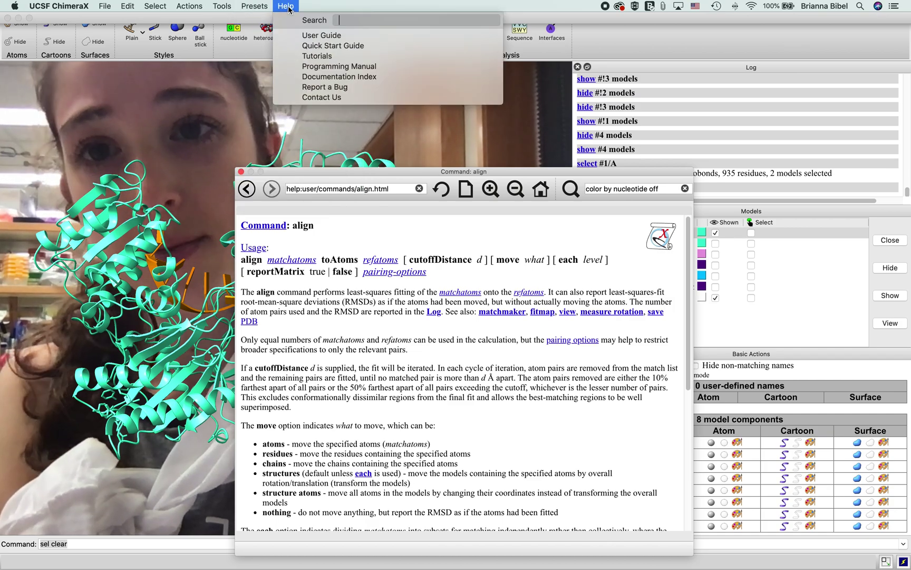
Step: Open Help > Quick Start Guide, enlarge and raise its window, and scroll through its examples
click(331, 46)
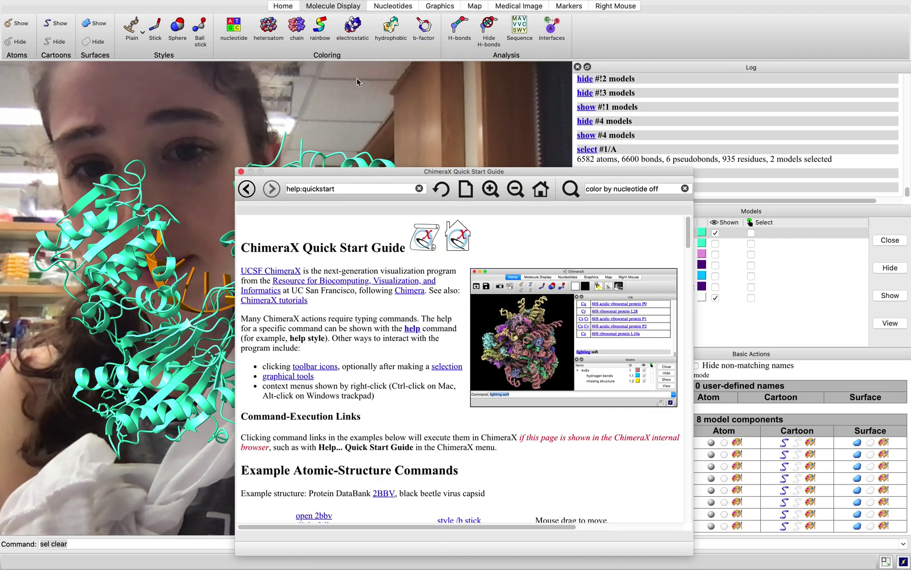
drag(371, 179, 372, 35)
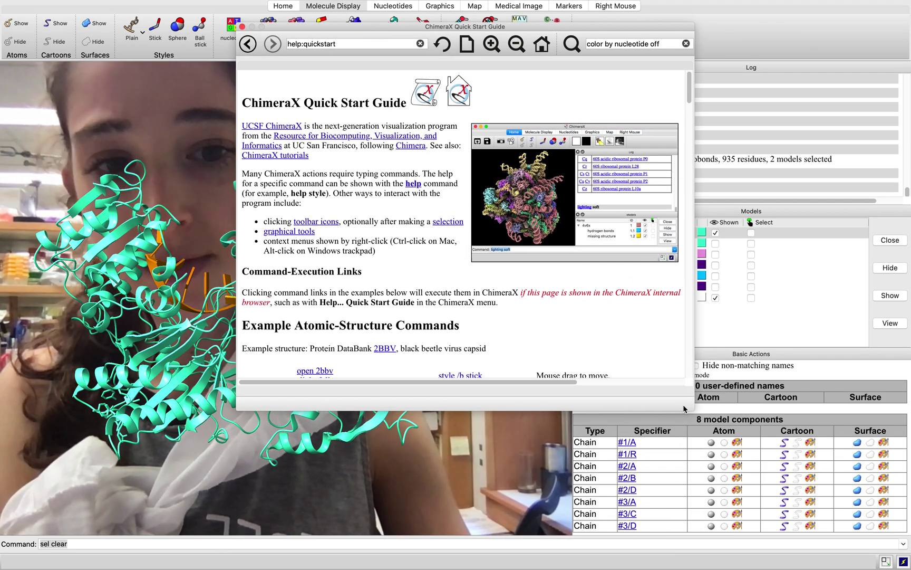
drag(691, 410, 823, 559)
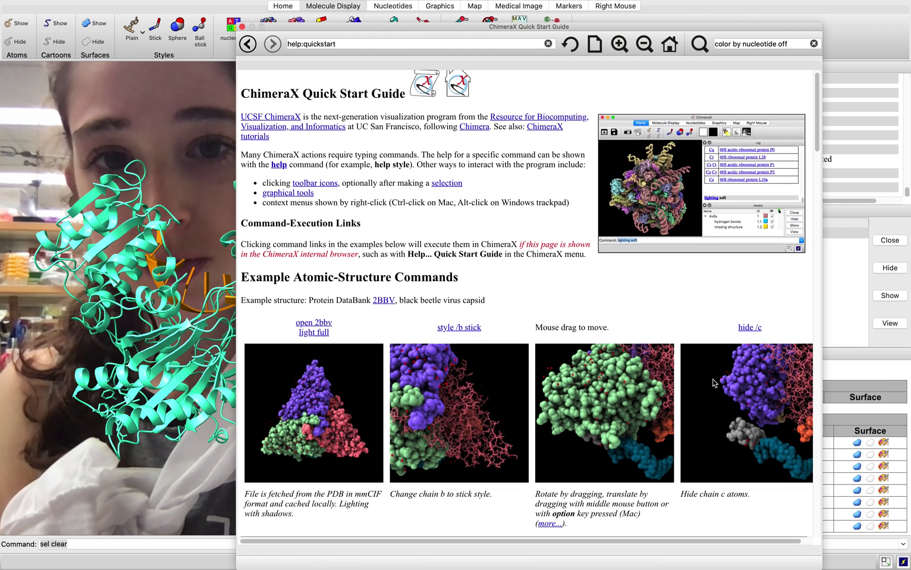
scroll(715, 382, down, 5)
scroll(713, 382, down, 15)
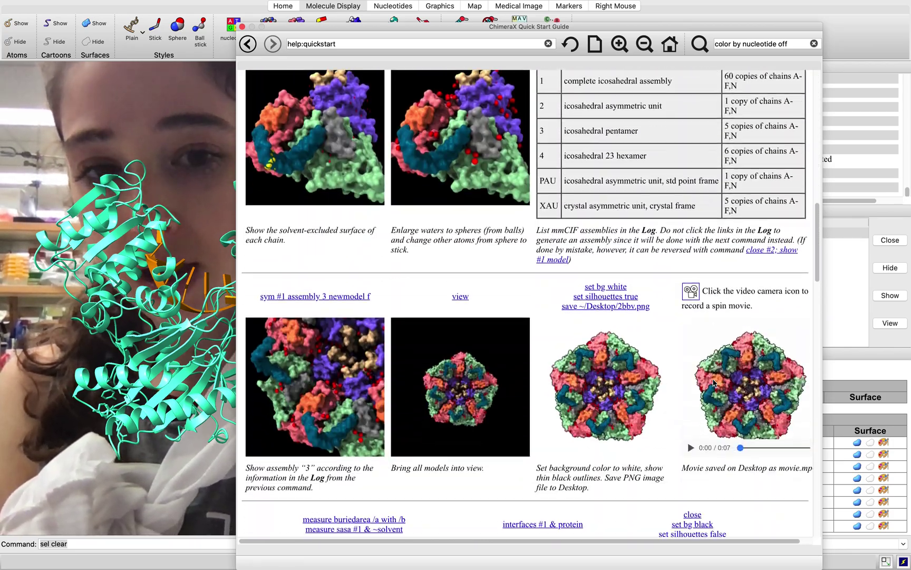
scroll(713, 383, down, 7)
scroll(713, 382, up, 20)
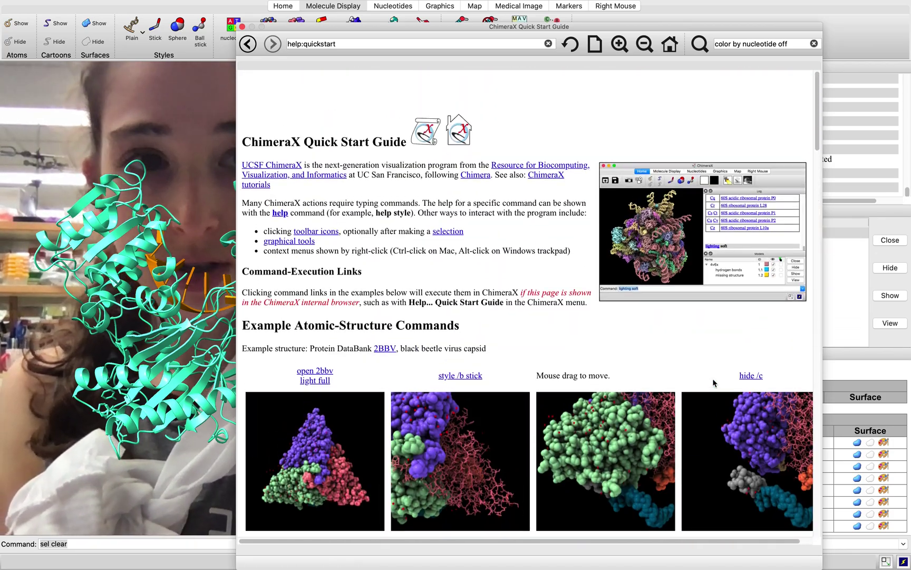
scroll(781, 266, down, 1)
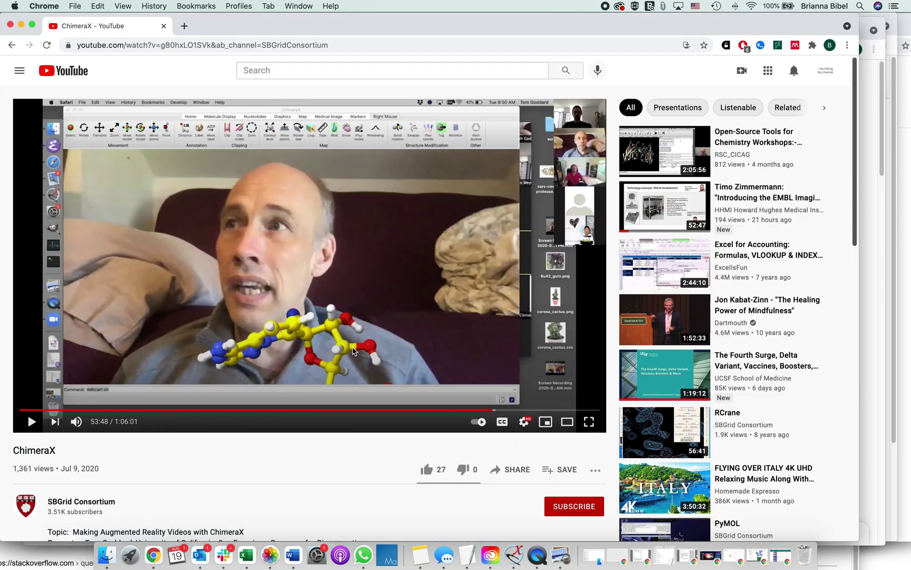
Step: Scroll the SBGrid ChimeraX augmented reality video page down to its description and comments
scroll(205, 448, down, 5)
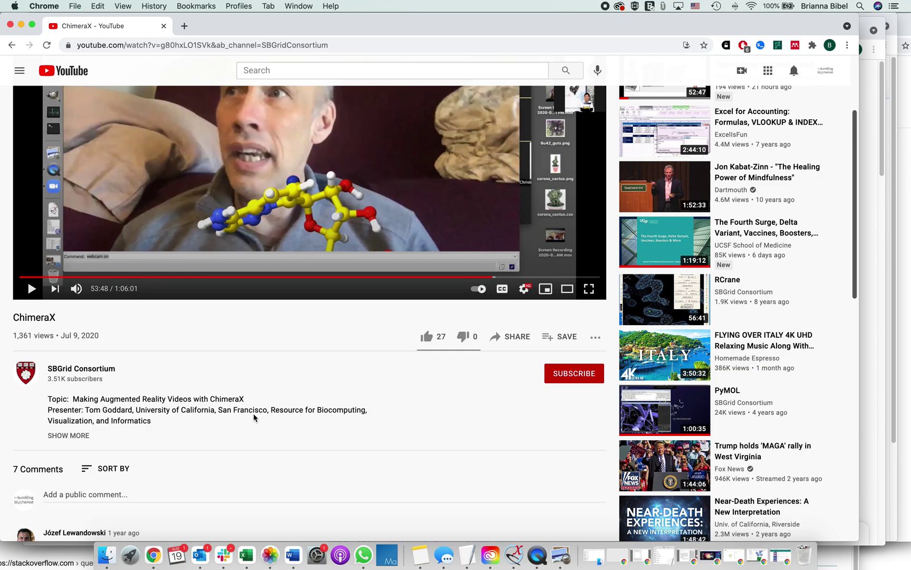
scroll(253, 417, up, 5)
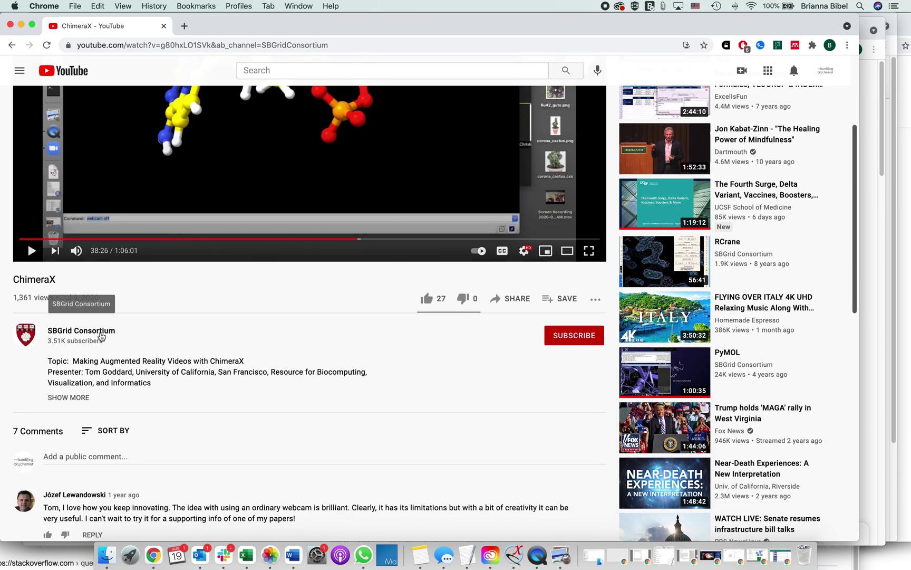
click(102, 335)
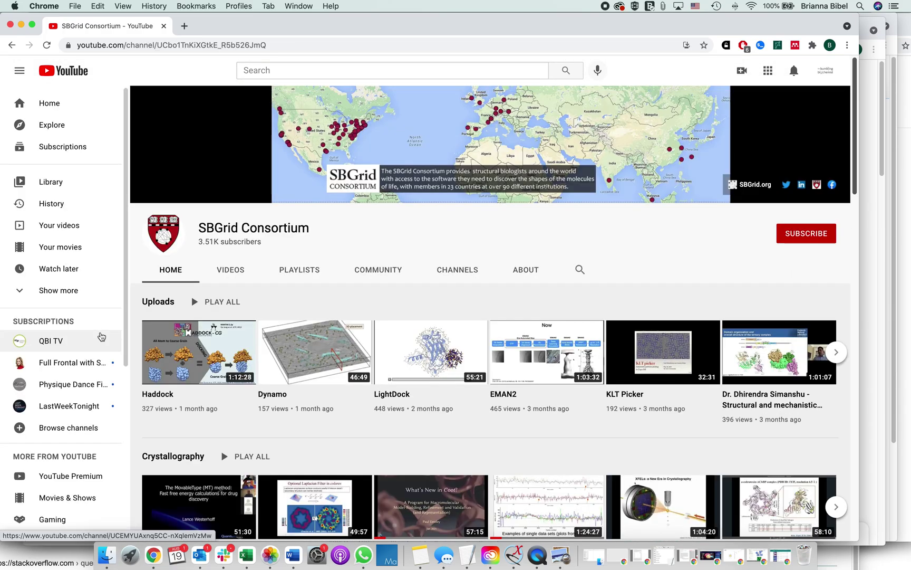
scroll(131, 285, down, 2)
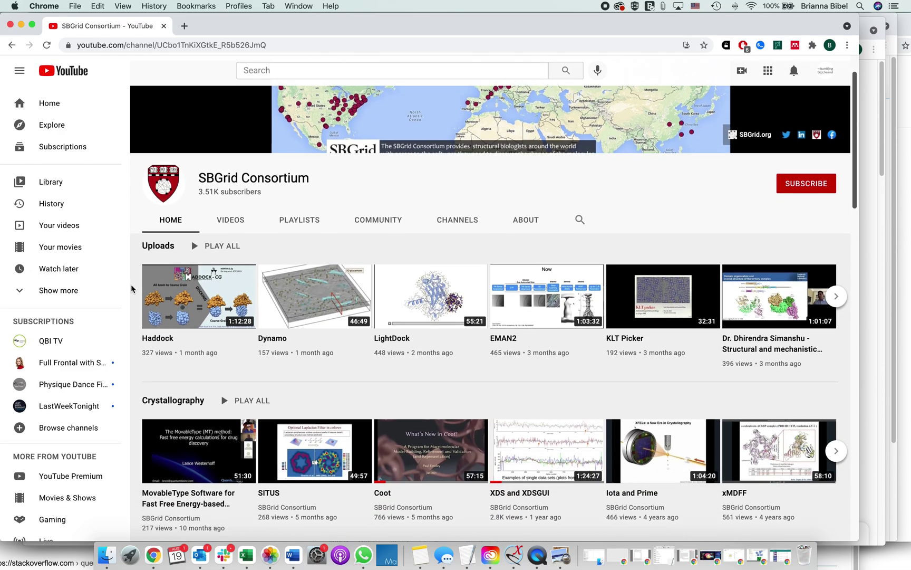
scroll(131, 284, down, 5)
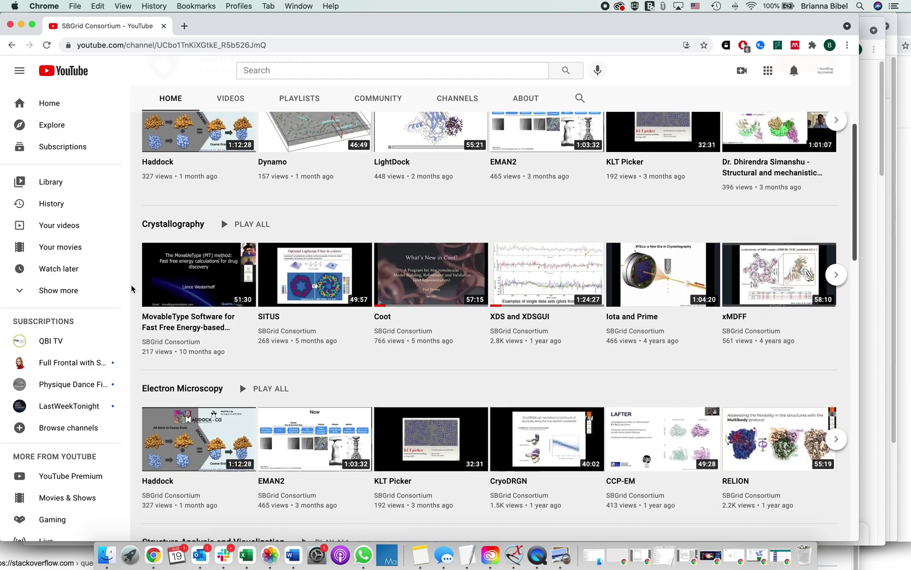
scroll(130, 284, down, 10)
scroll(130, 284, up, 6)
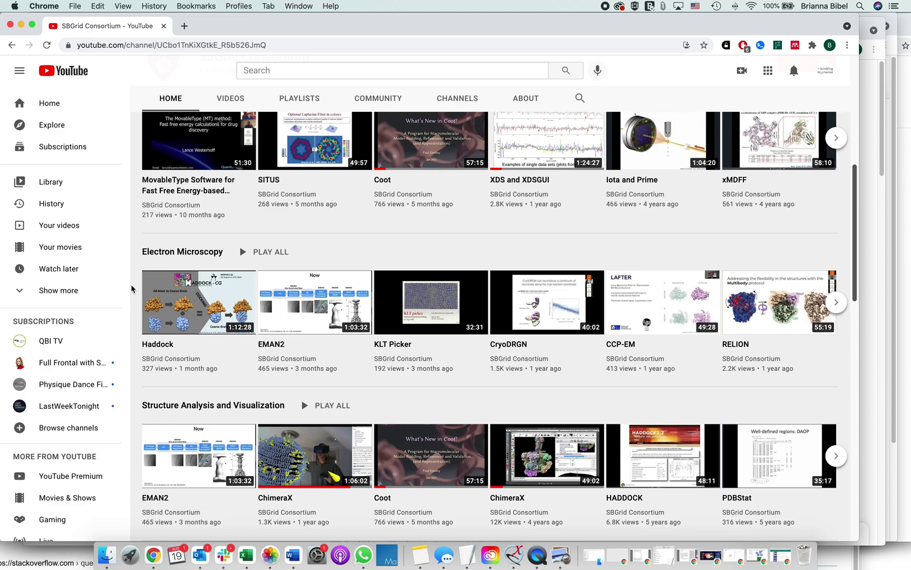
scroll(131, 284, up, 9)
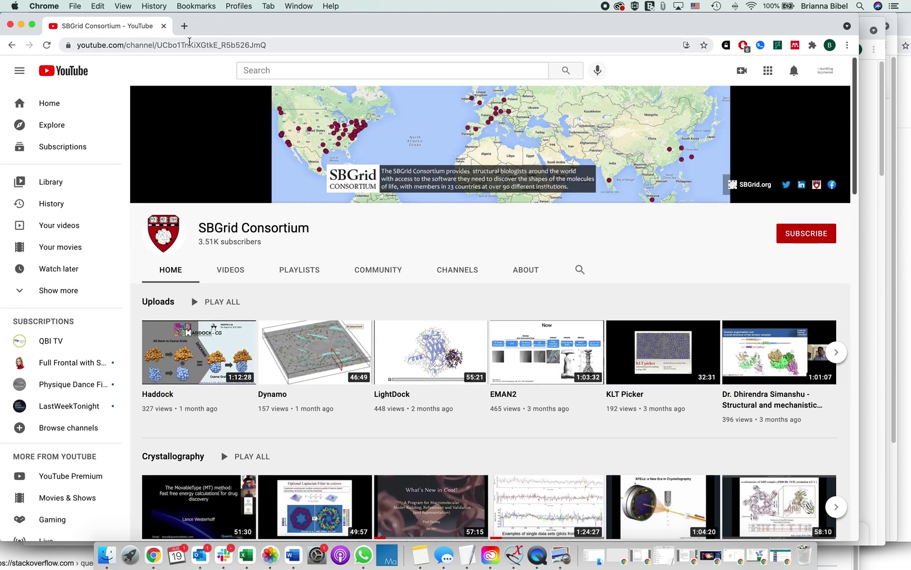
Step: Search 'chimerax' in a new tab and open the UCSF ChimeraX Home Page result
click(184, 26)
text(chim)
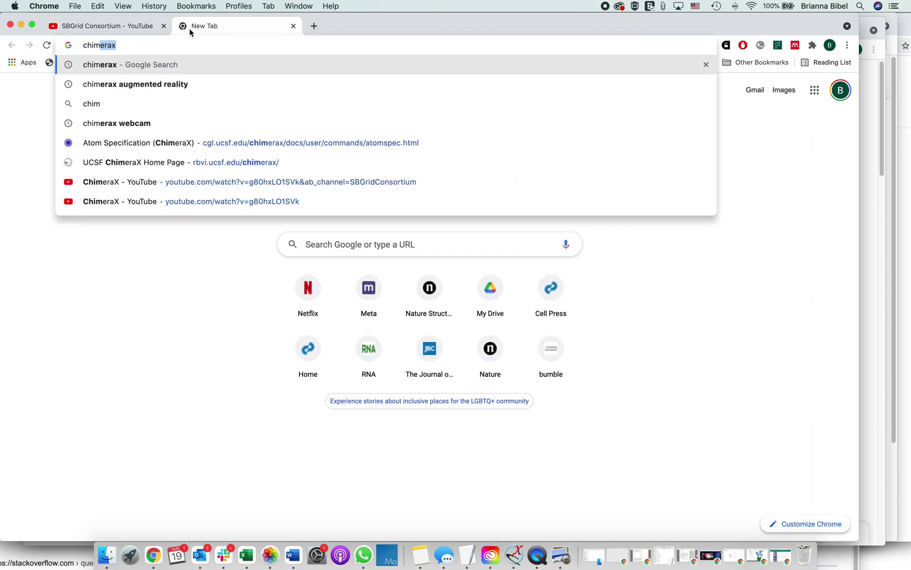
text(erax)
key(Return)
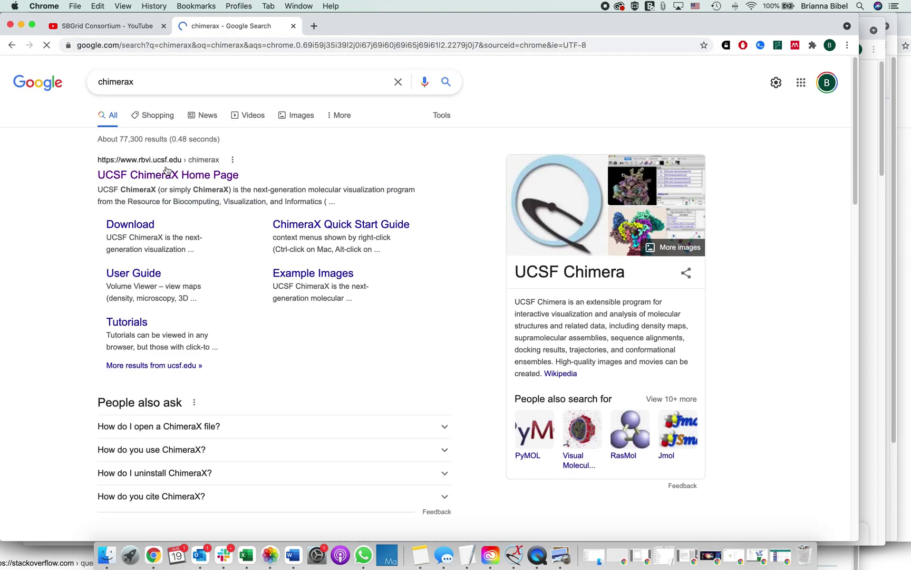
click(169, 173)
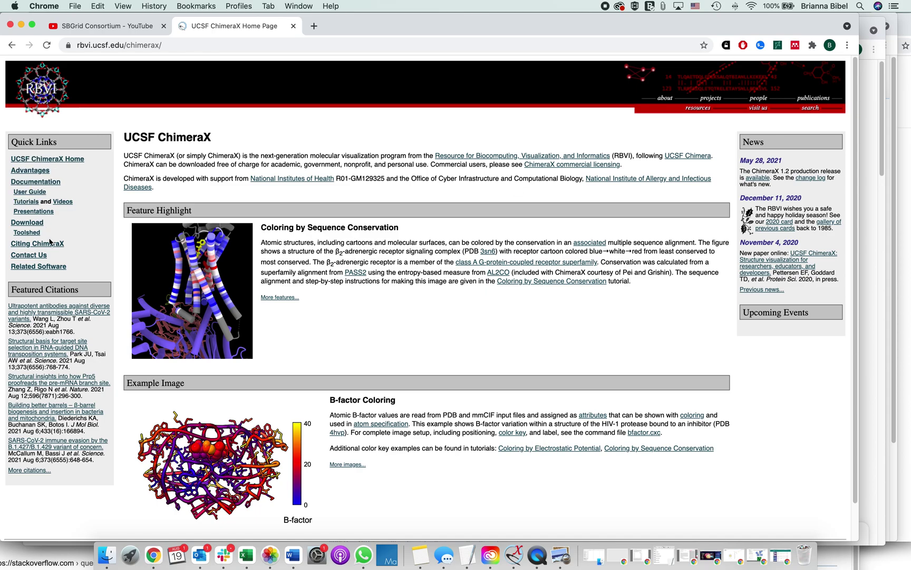
Step: Browse the ChimeraX site, visit Download, and return to the home page
scroll(50, 238, down, 1)
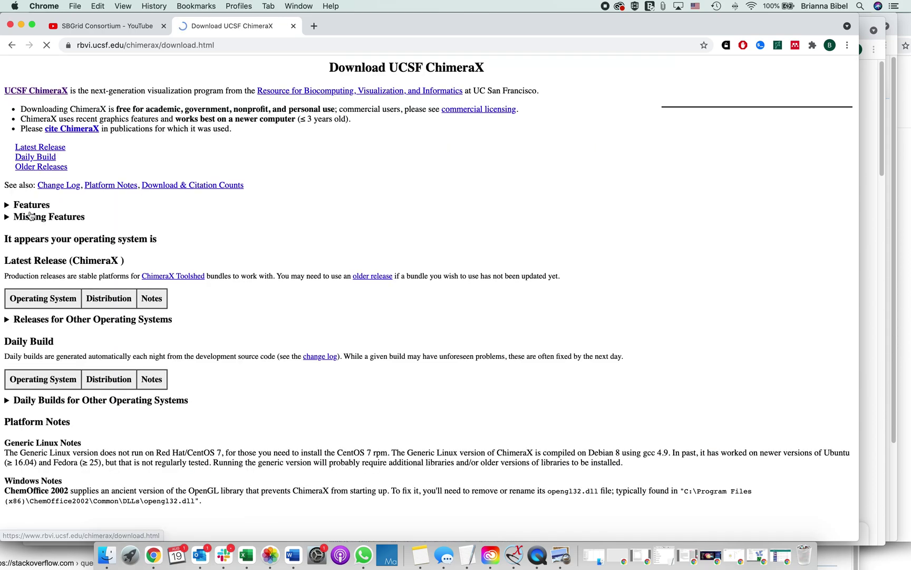
scroll(335, 219, down, 5)
scroll(334, 218, up, 1)
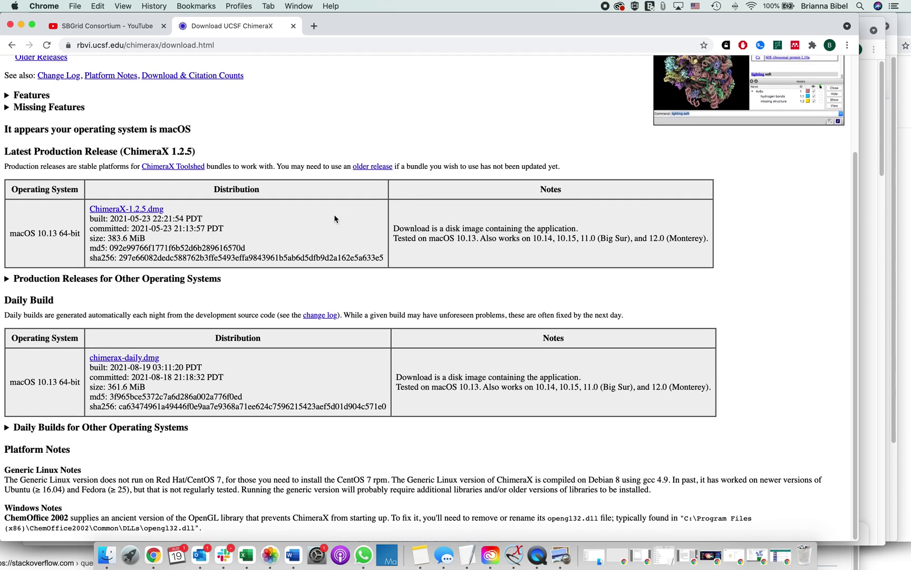
scroll(334, 218, up, 5)
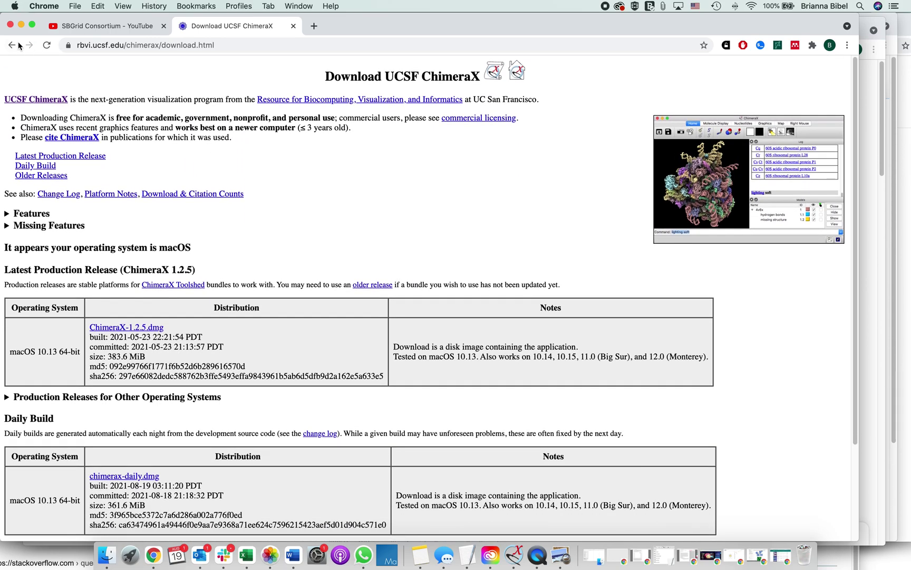
click(12, 45)
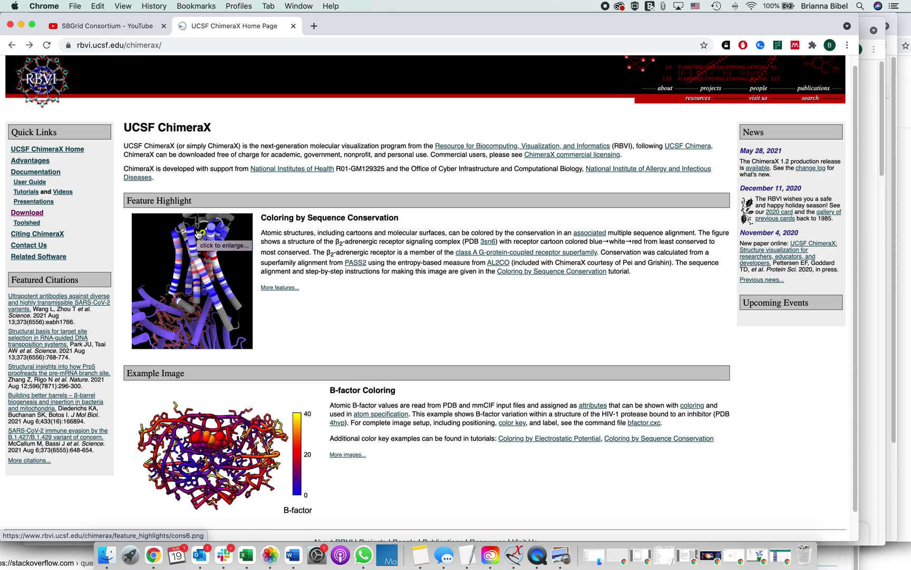
scroll(418, 445, down, 2)
scroll(417, 441, up, 3)
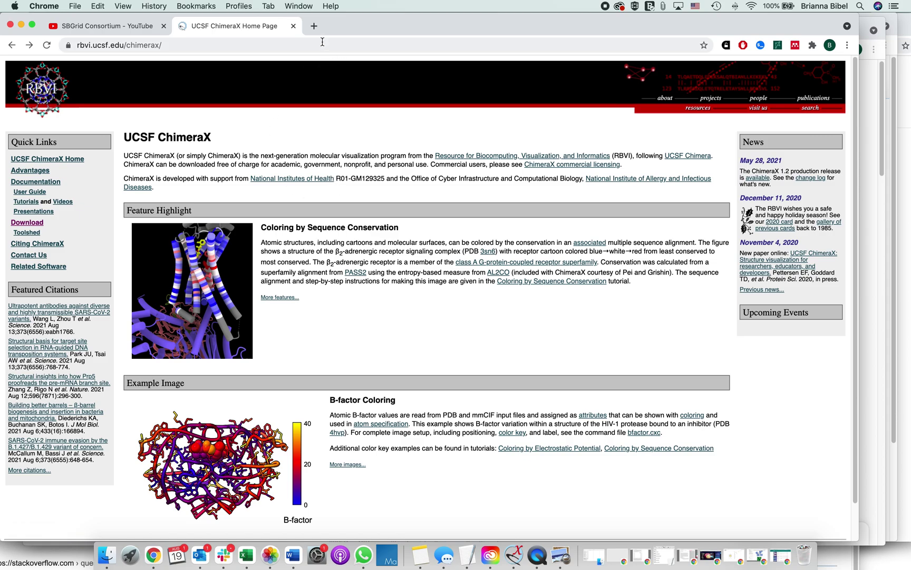
Step: Search 'pdb' in another new tab, open the RCSB PDB homepage, and scroll through it
click(312, 27)
text(pdb)
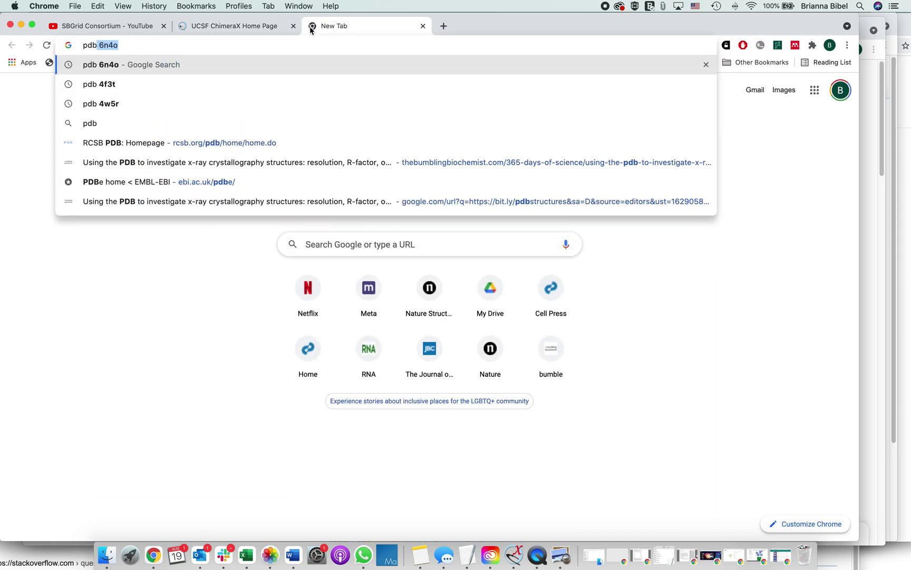
key(Return)
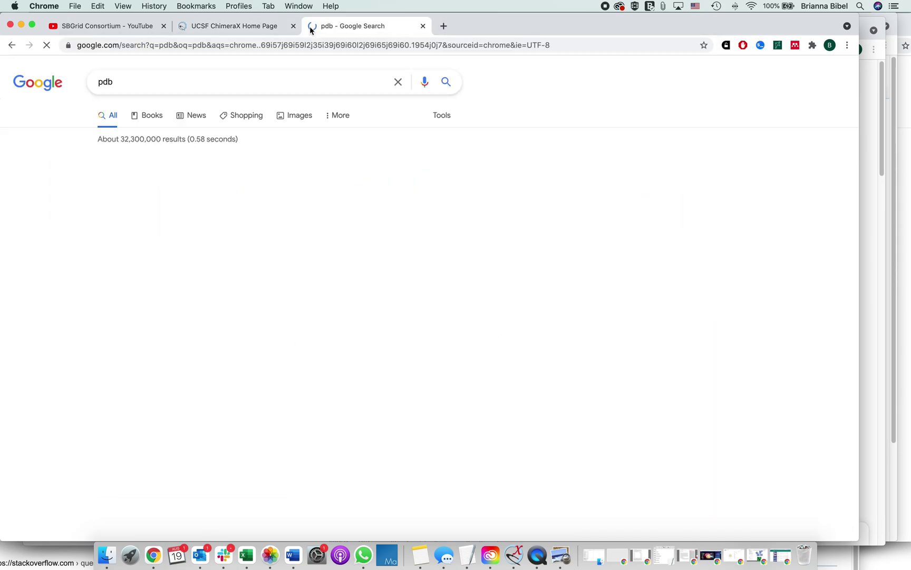
click(165, 175)
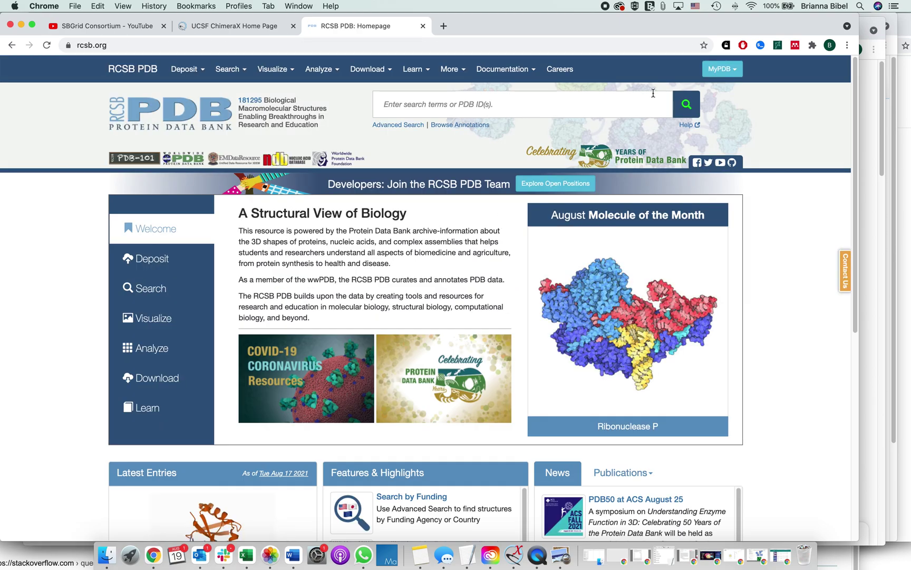
scroll(602, 291, down, 5)
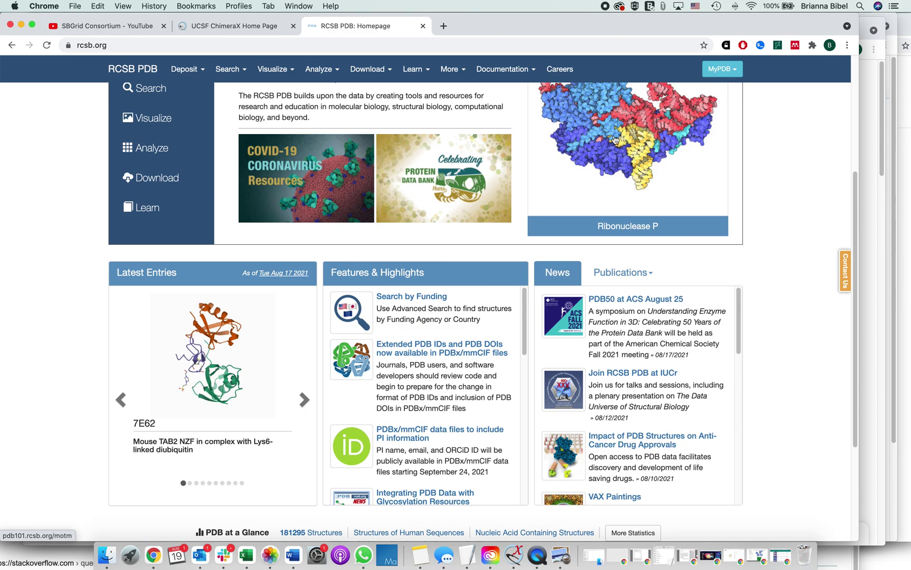
scroll(659, 178, up, 5)
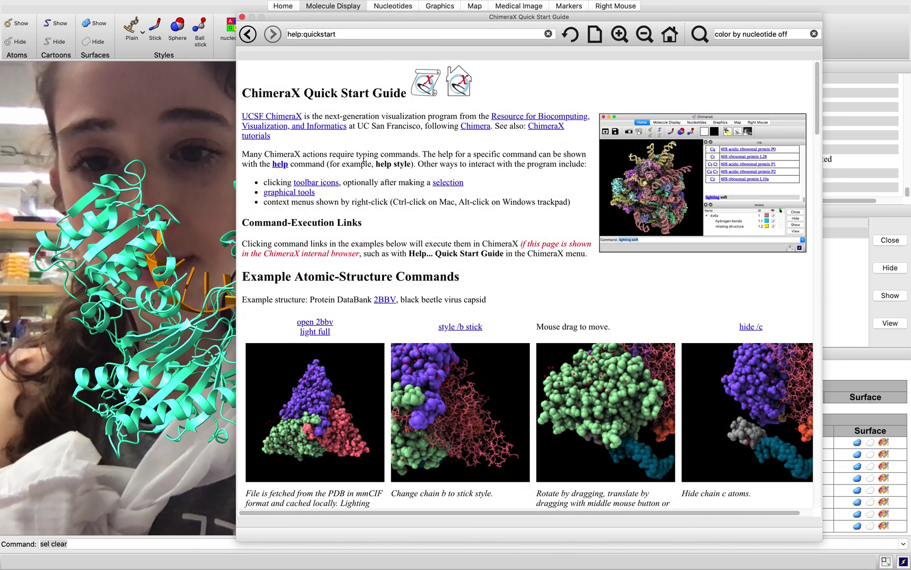
Step: Scroll the Quick Start Guide, then close its window to return to the webcam view
scroll(348, 180, down, 1)
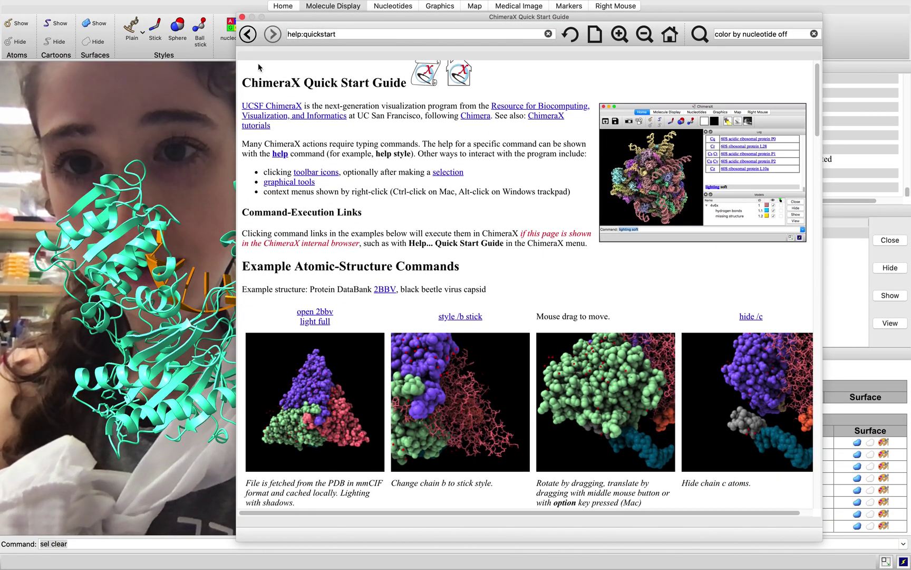
click(242, 17)
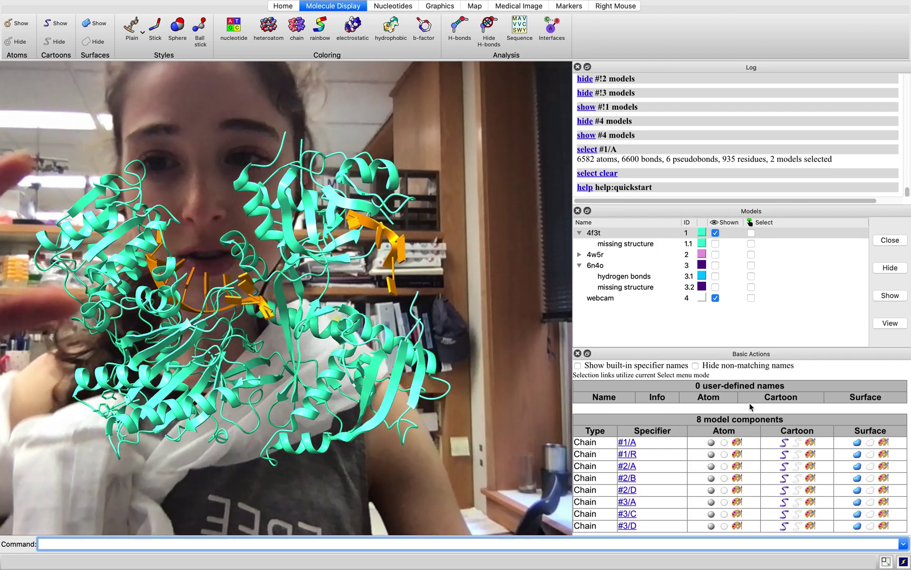
Step: Rotate the 4f3t Argonaute ribbon slightly and zoom out until it looks finger-sized over the webcam feed
drag(343, 322, 361, 331)
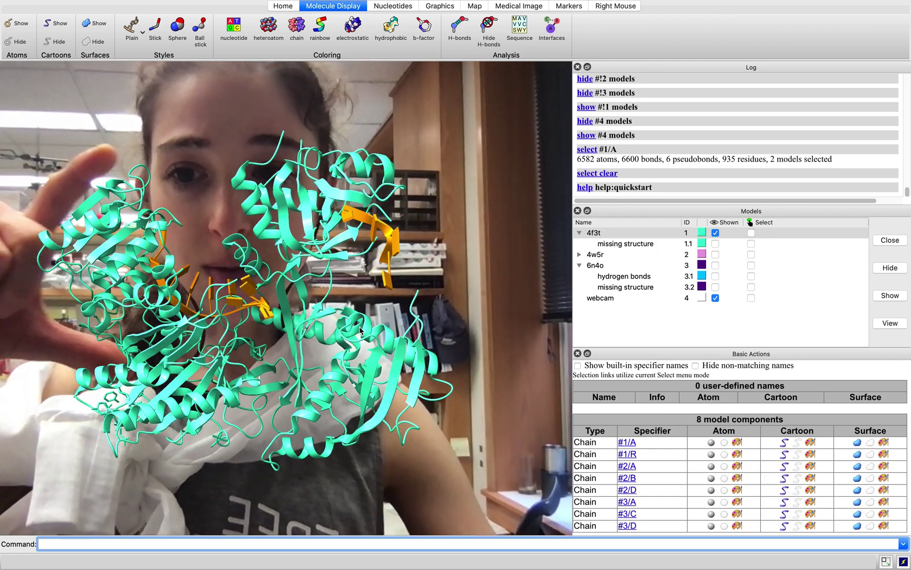
scroll(329, 302, down, 10)
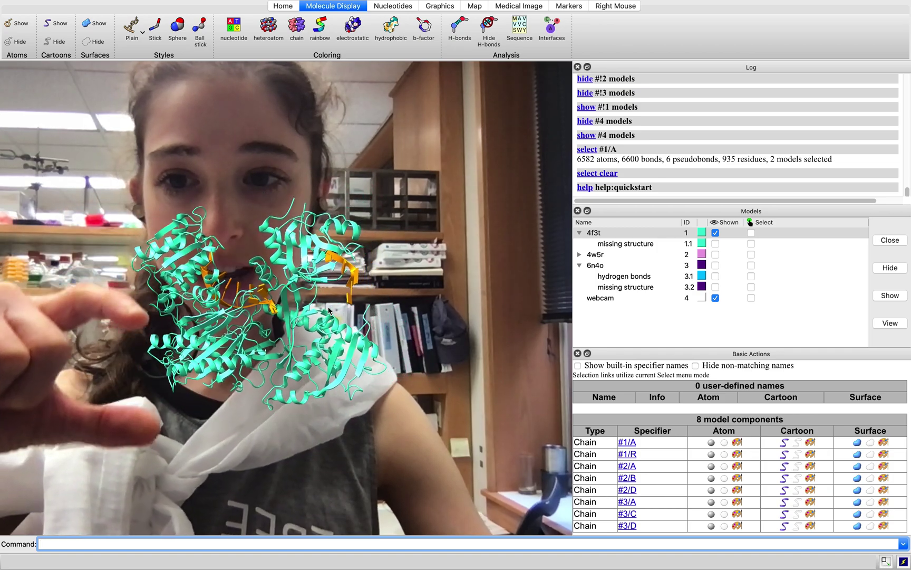
scroll(329, 310, up, 5)
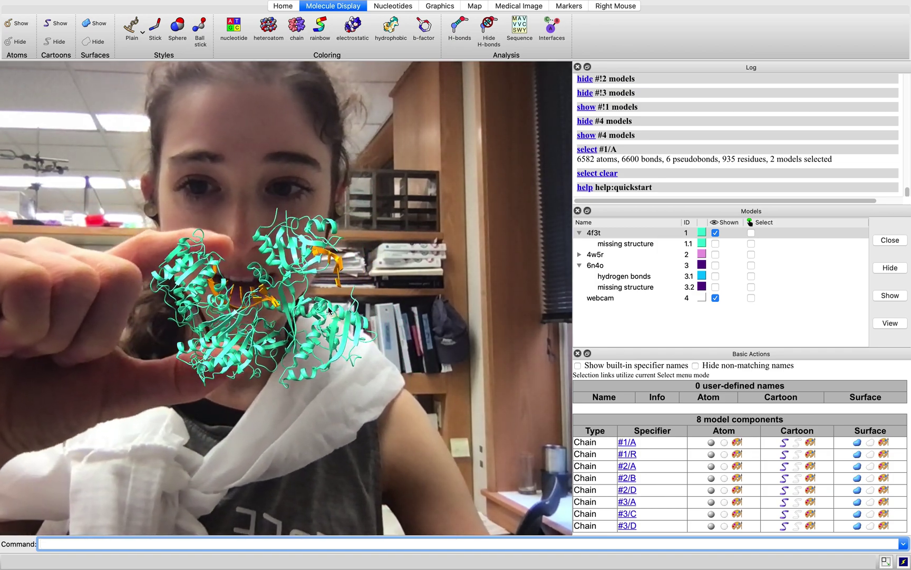
scroll(329, 310, up, 15)
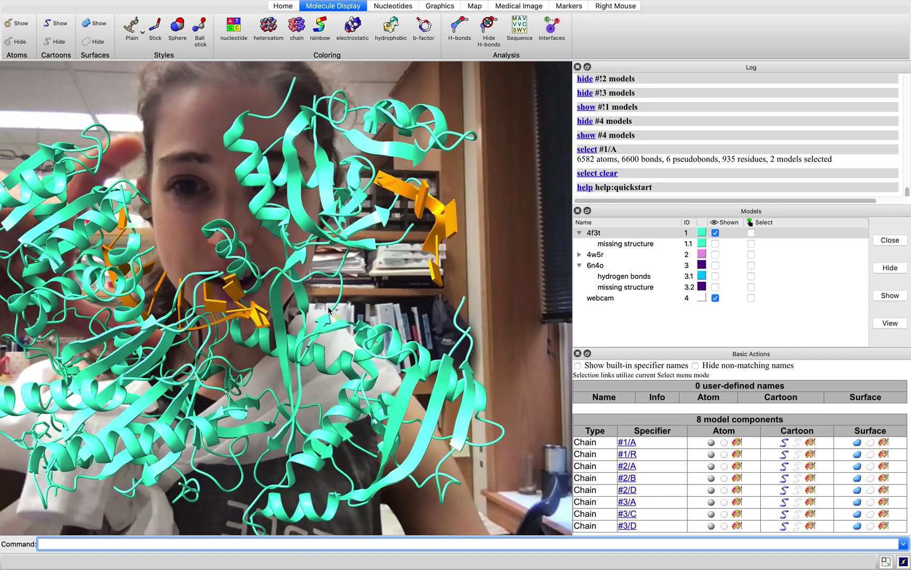
scroll(329, 310, down, 12)
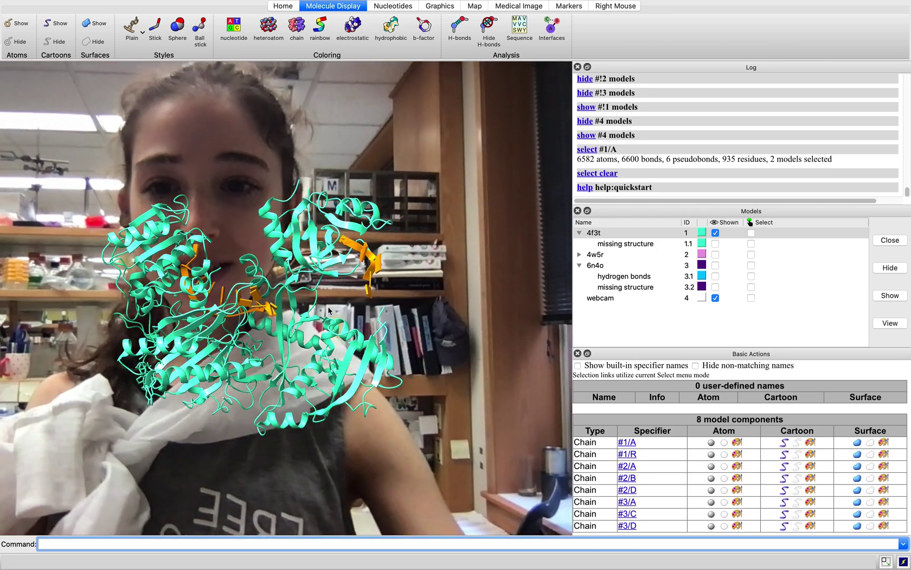
scroll(294, 278, down, 5)
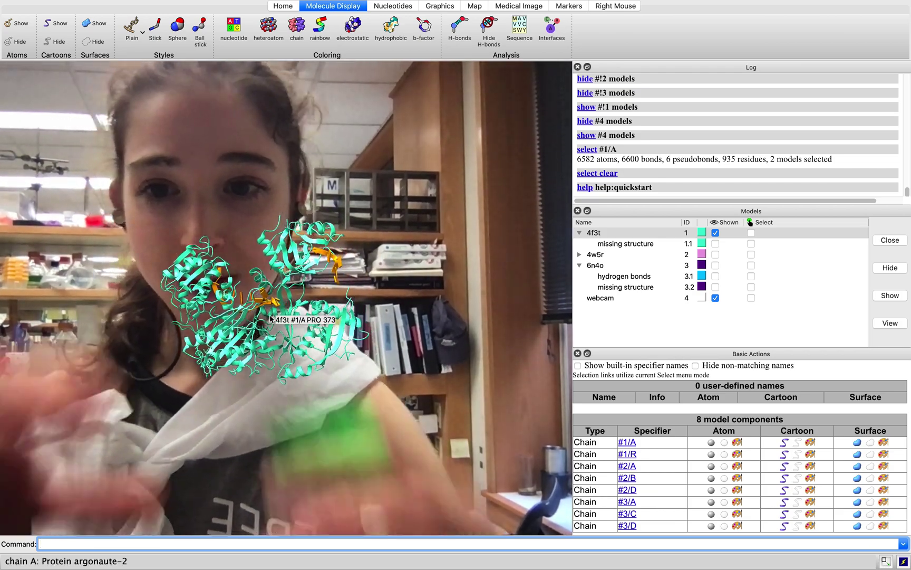